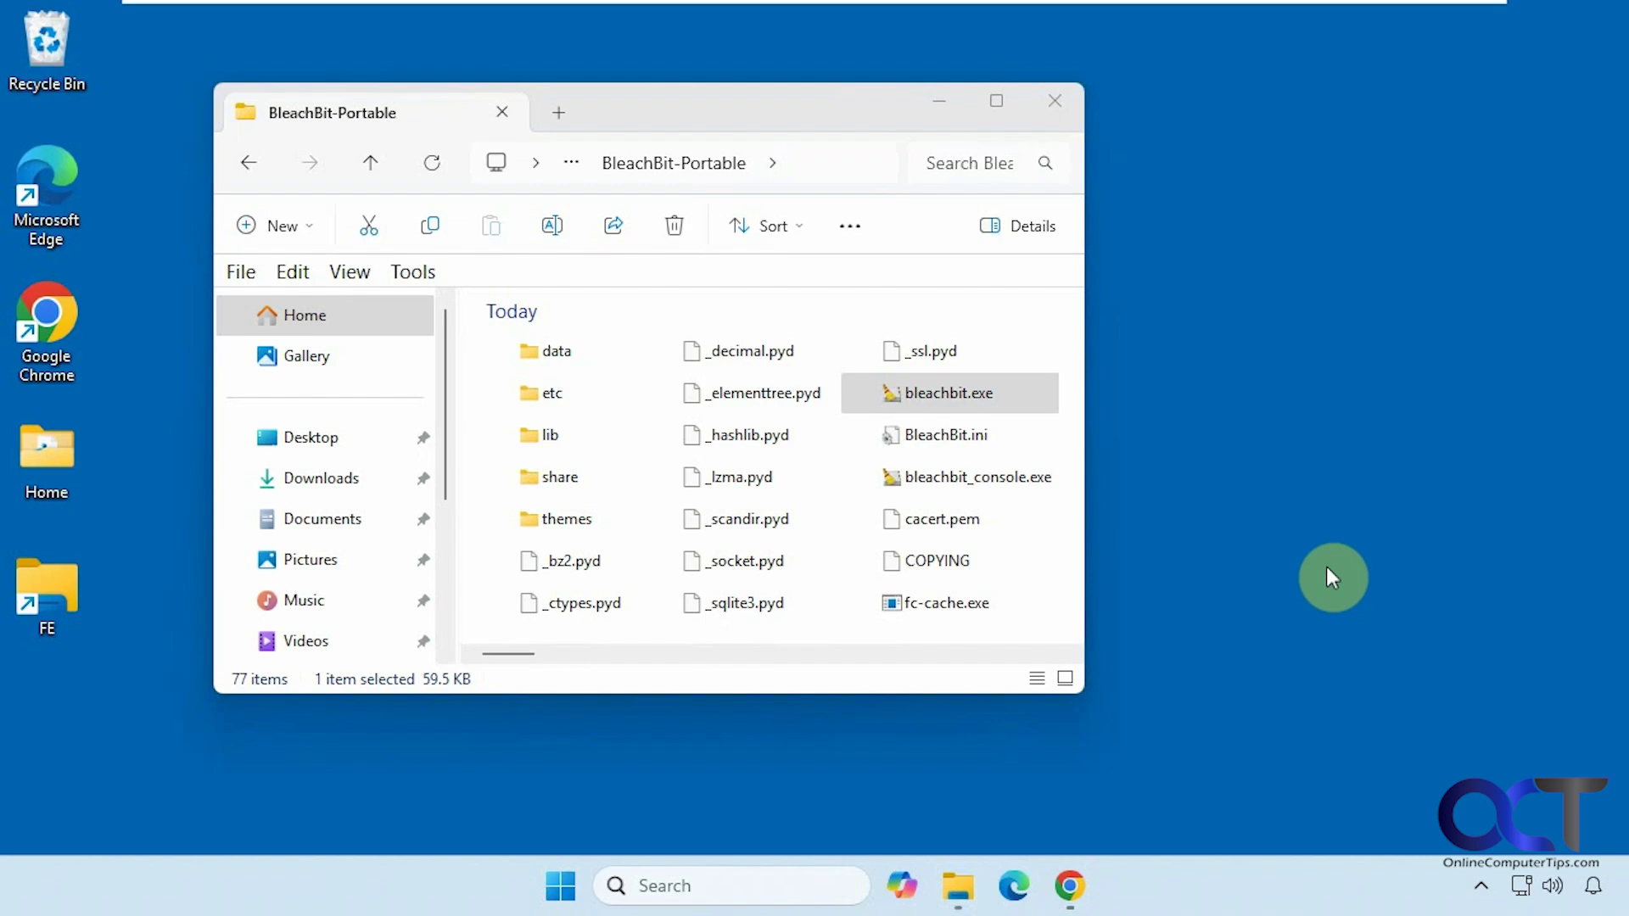
Start bleachbit.exe from the BleachBit-Portable folder and approve the User Account Control prompt
click(954, 399)
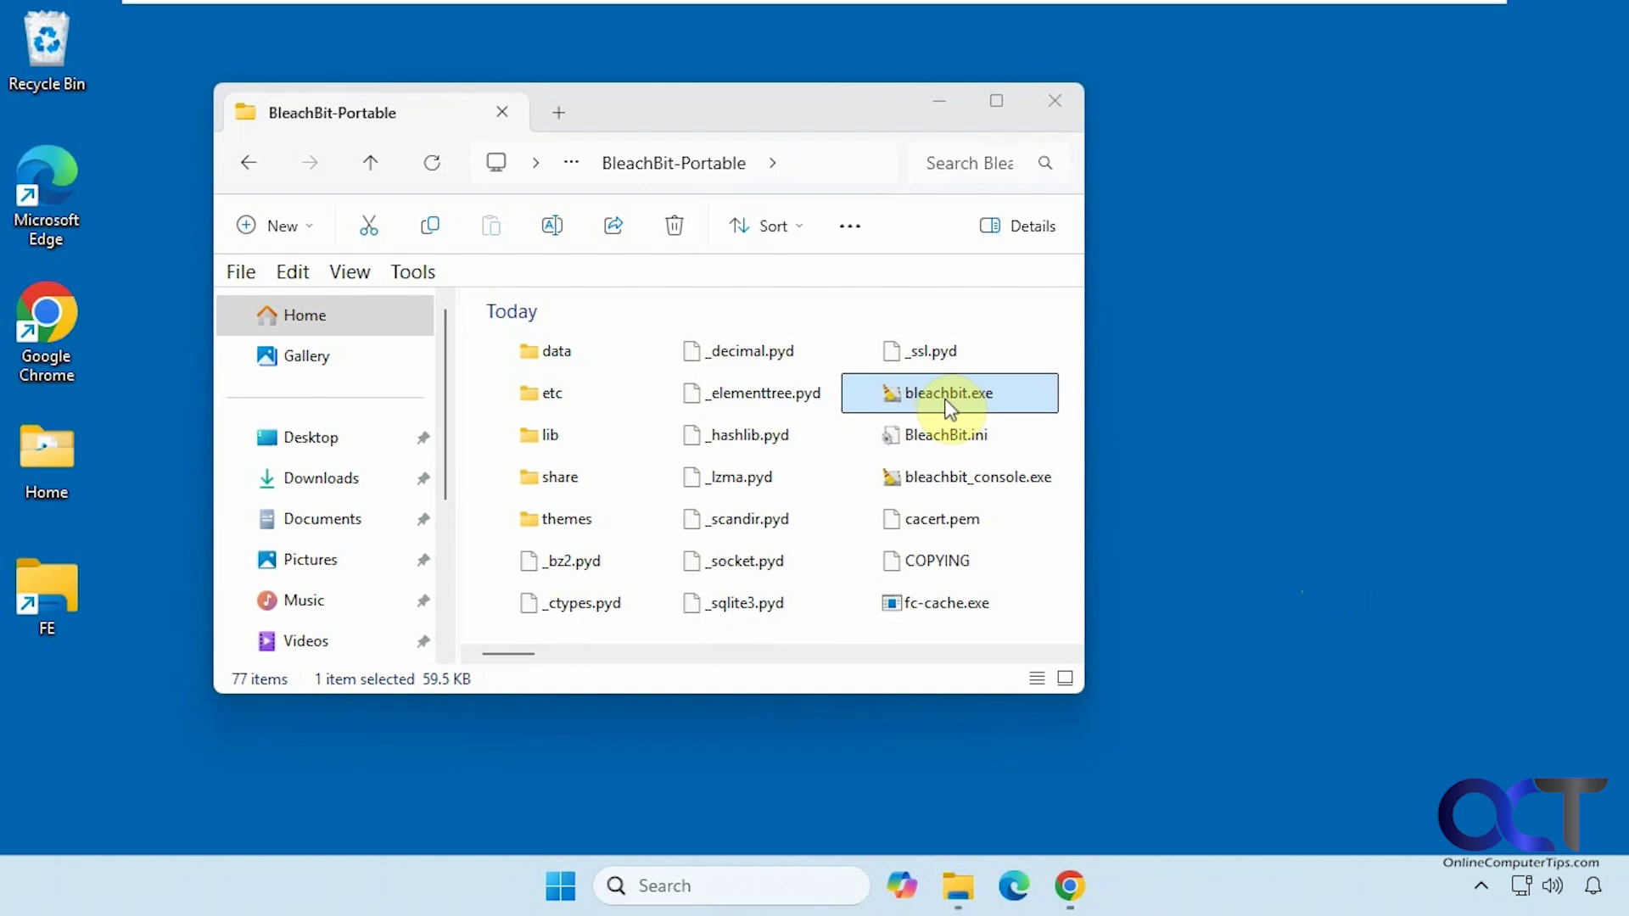
click(1192, 520)
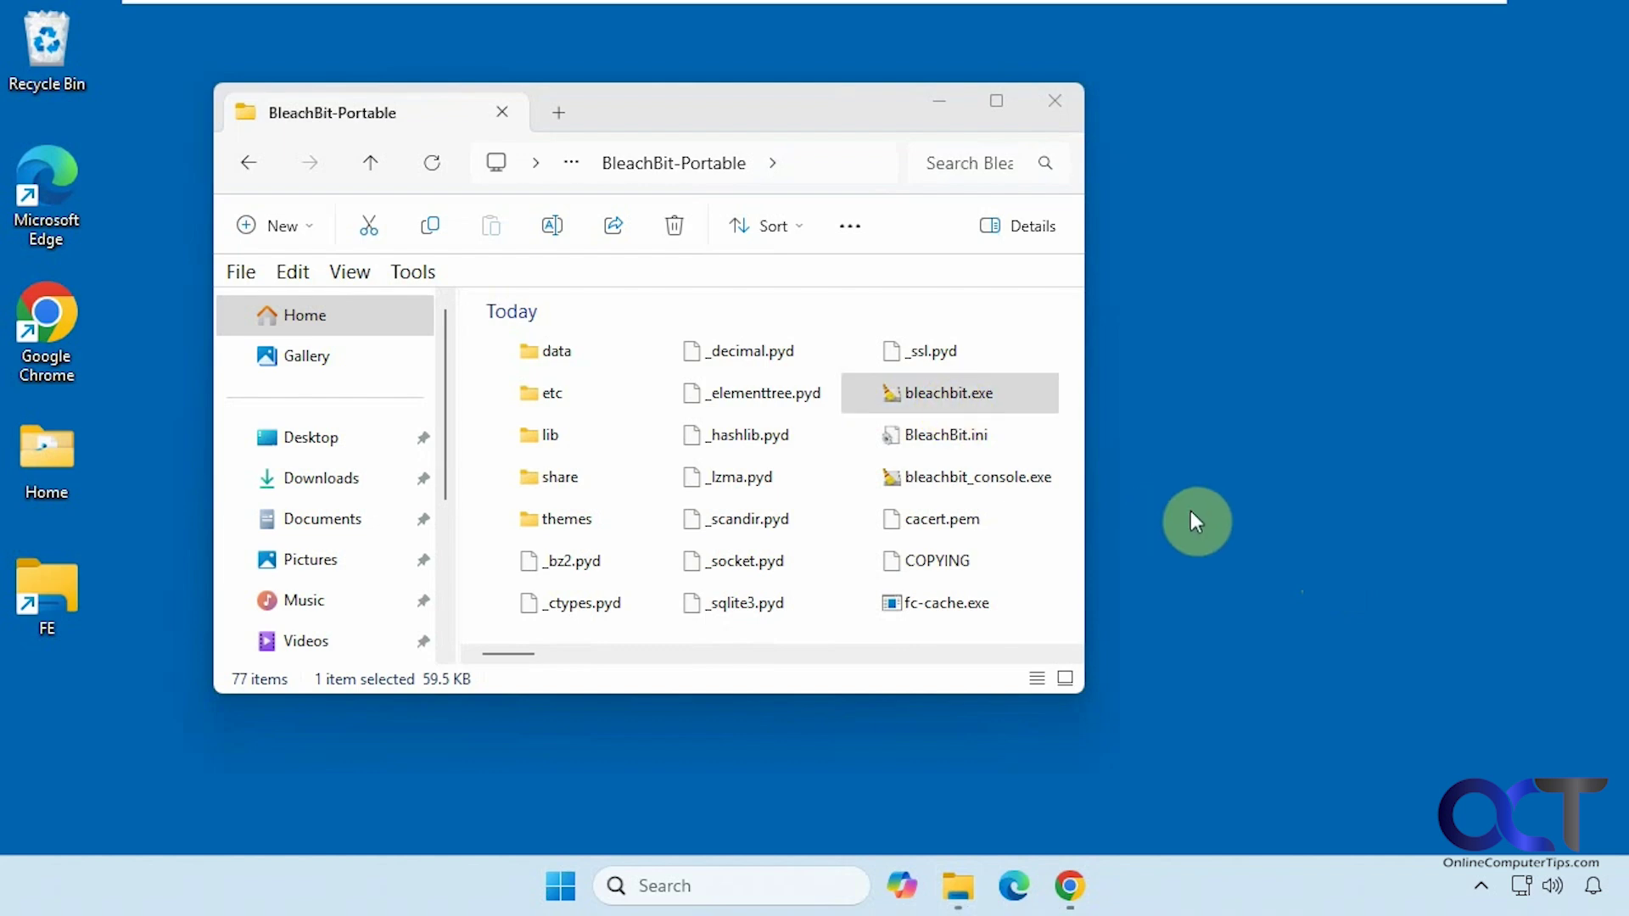
click(944, 397)
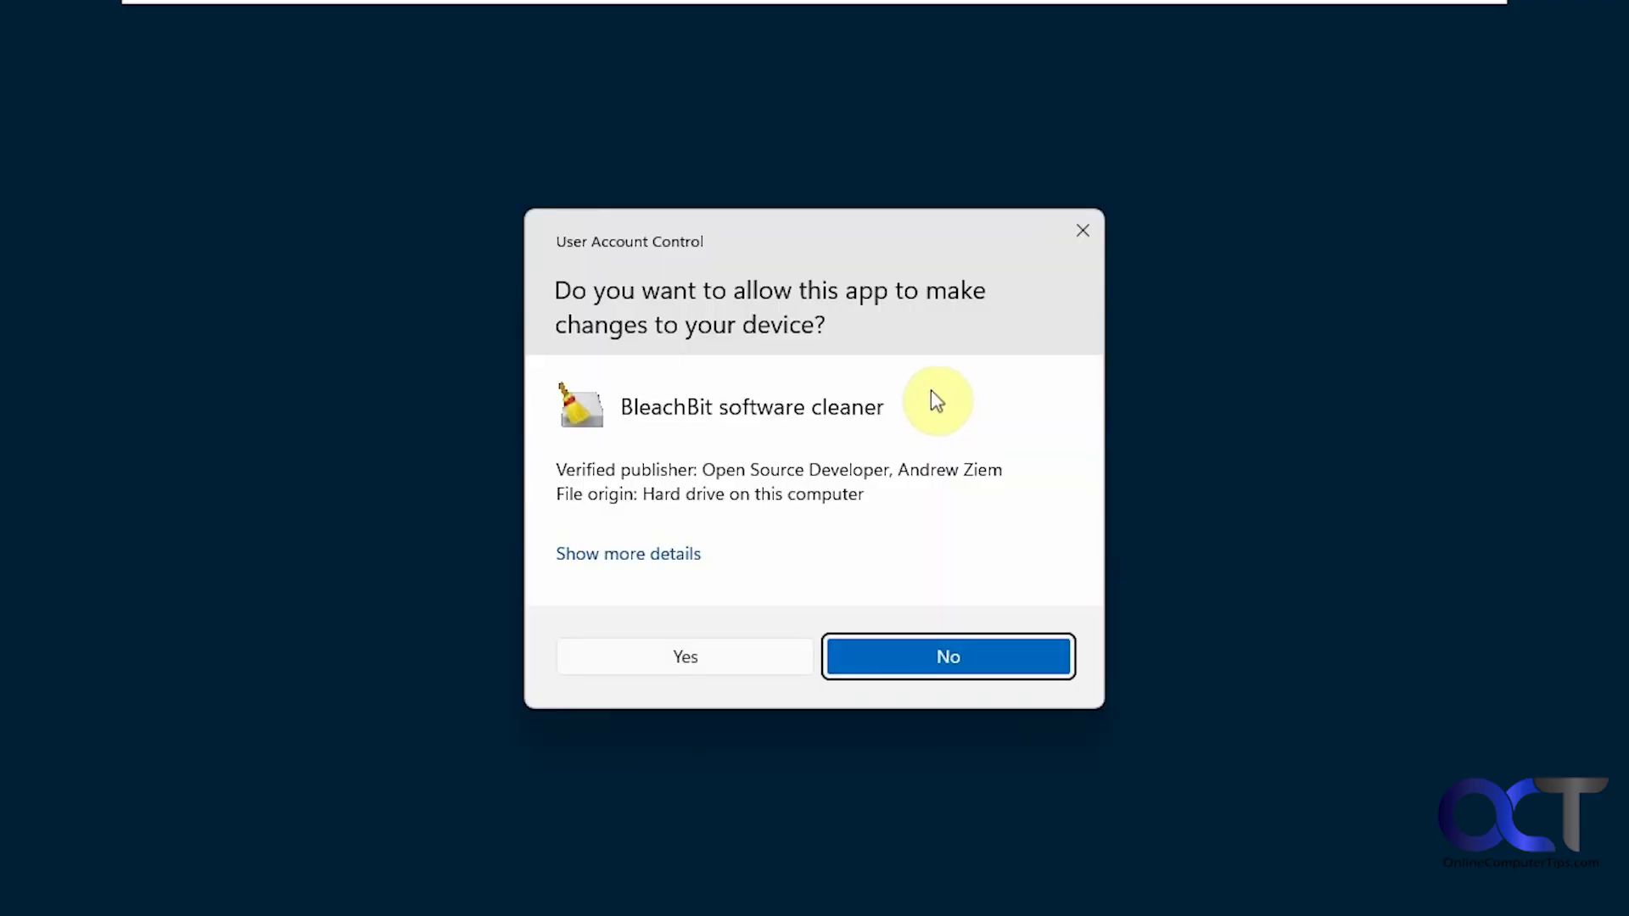
click(685, 657)
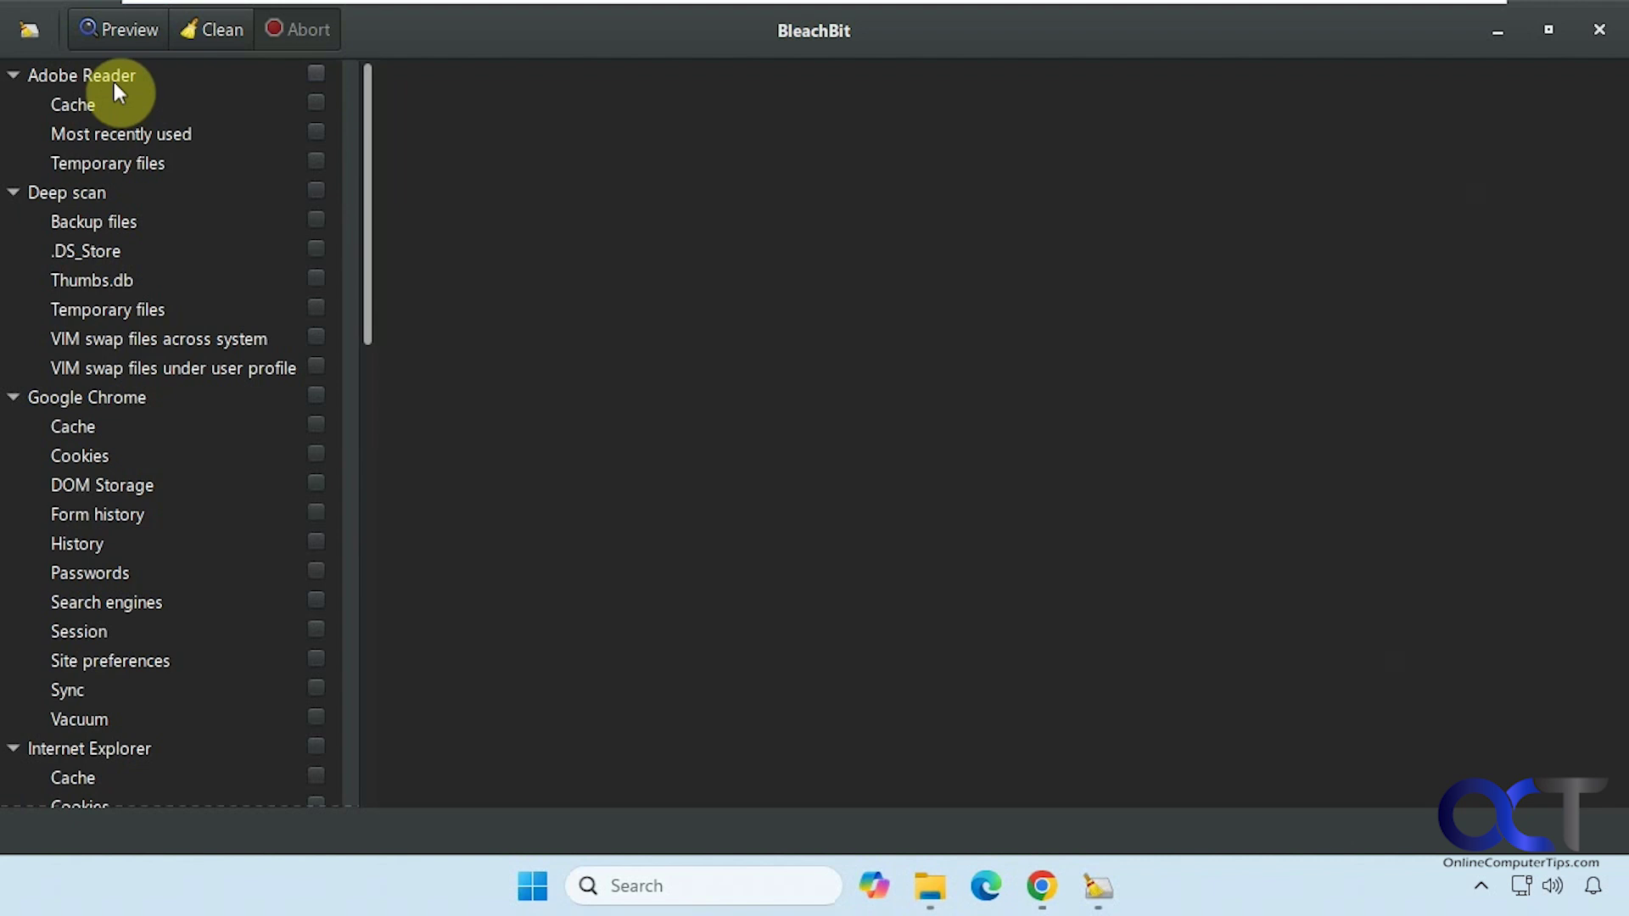
Toggle the Adobe Reader cache and recent-list options, leaving Adobe Reader fully unchecked
click(316, 75)
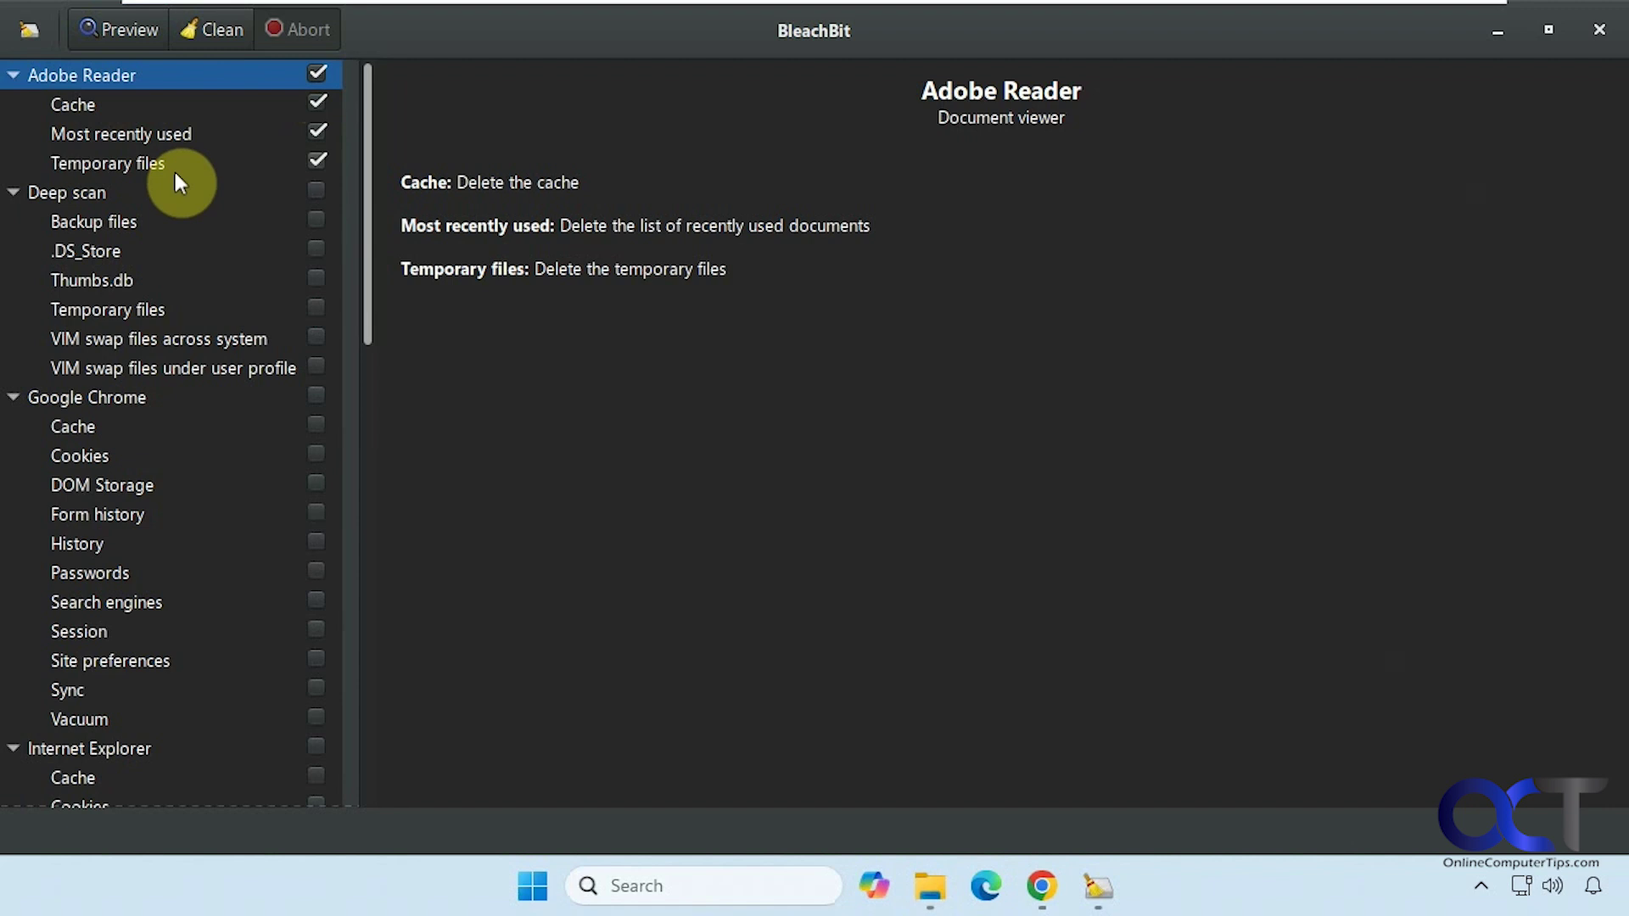
click(314, 75)
click(315, 104)
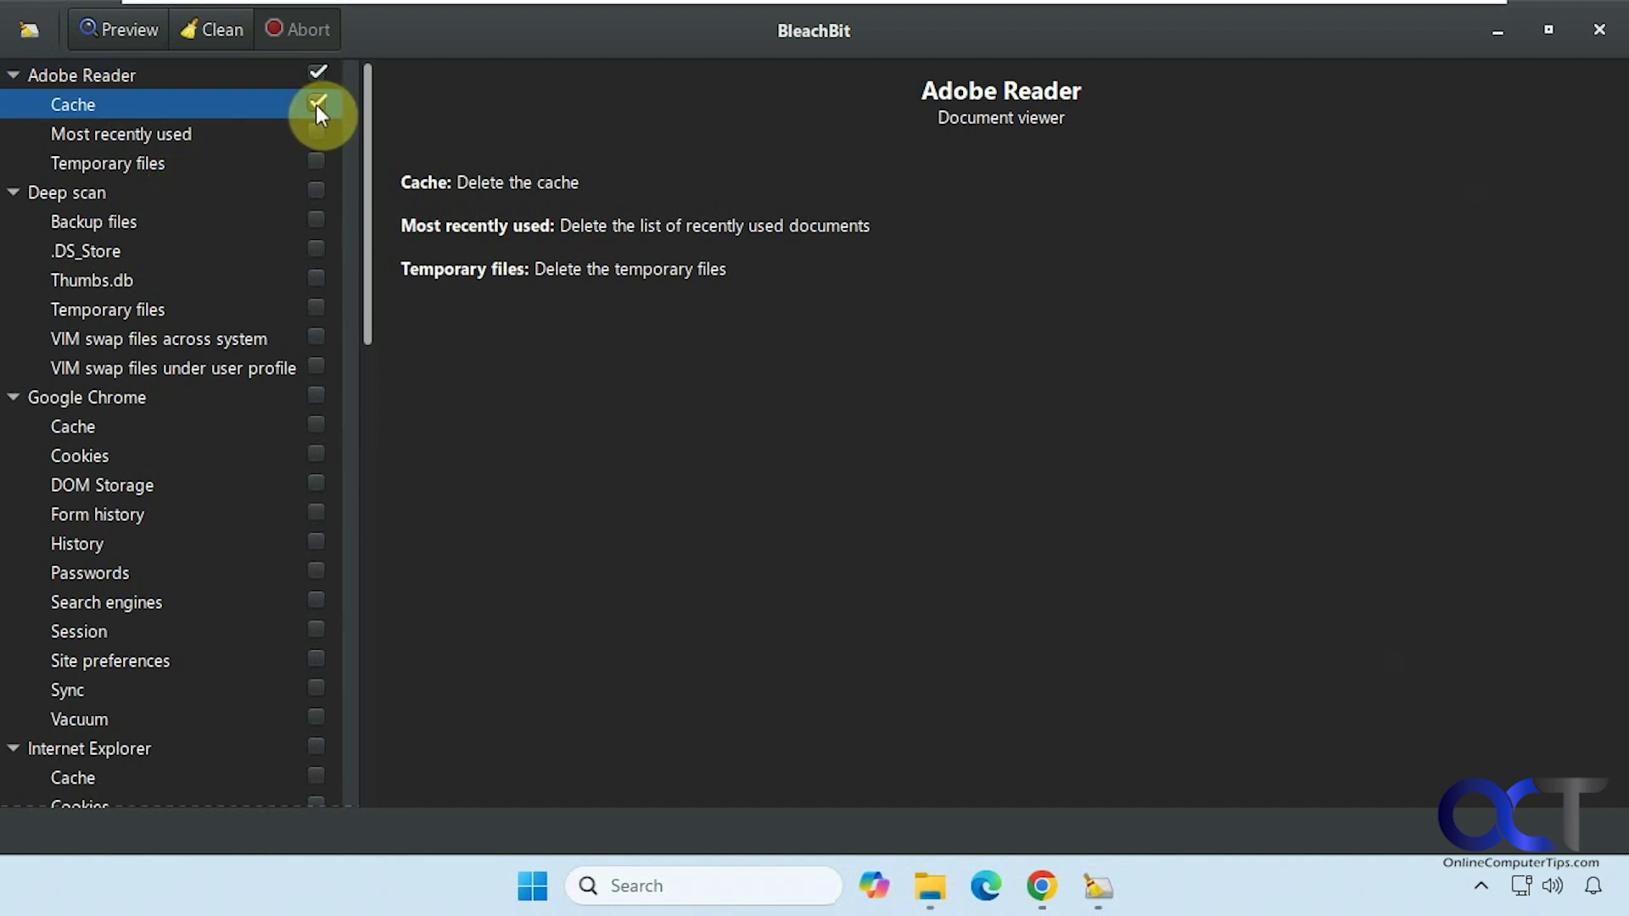
click(314, 133)
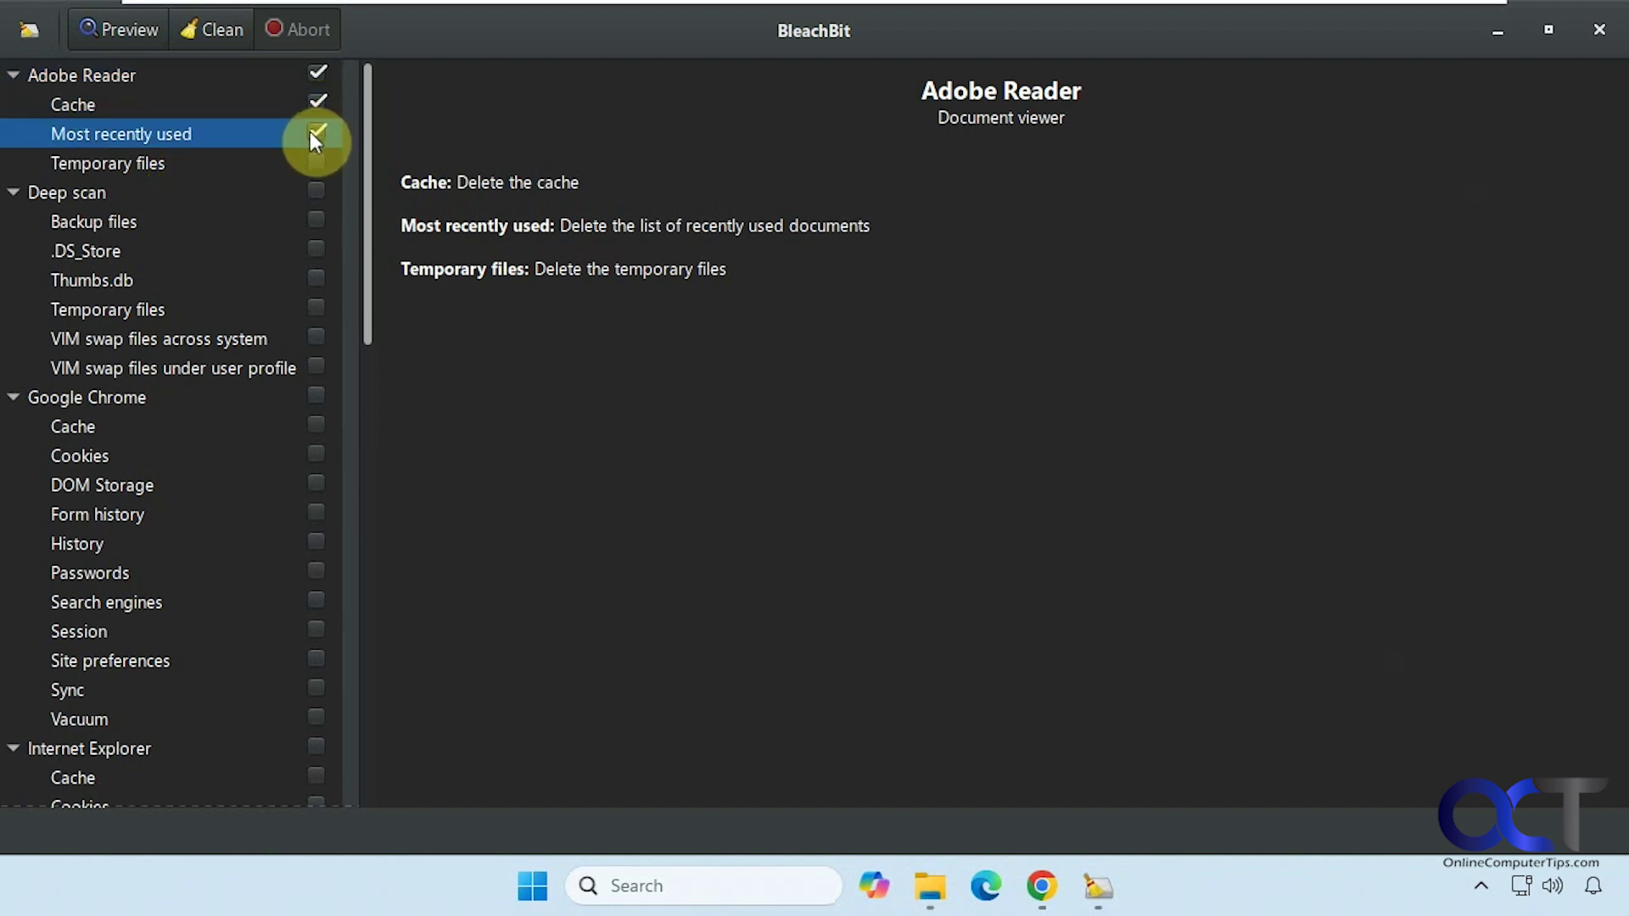
click(315, 75)
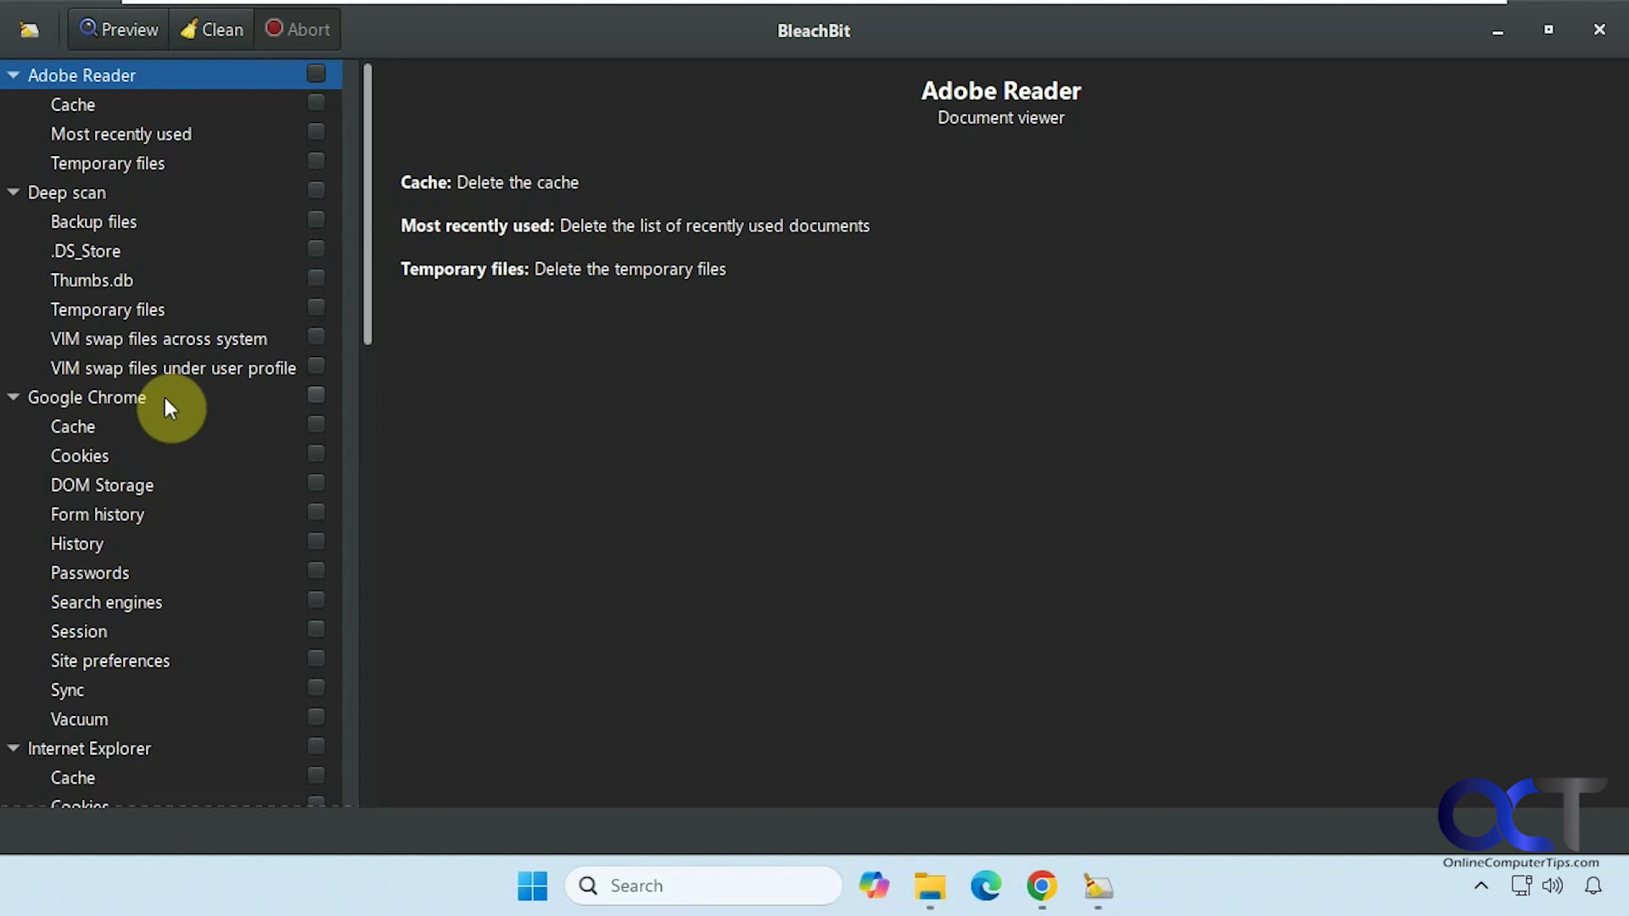
Scroll through the cleaner list to review the ticked System options
scroll(221, 441, down, 3)
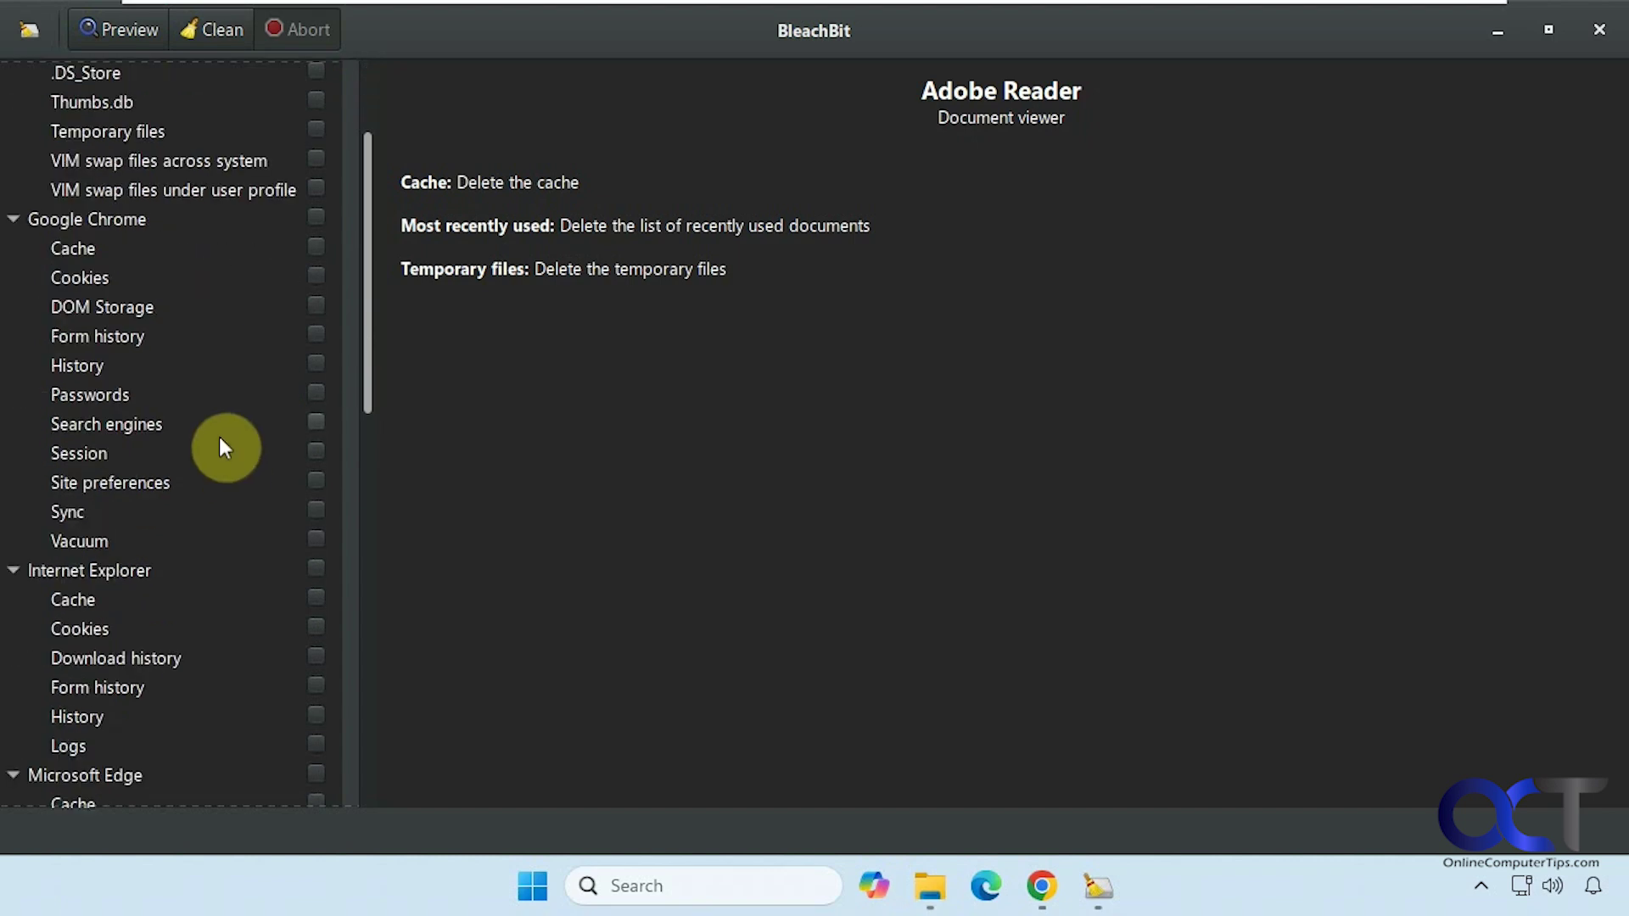
scroll(217, 446, down, 6)
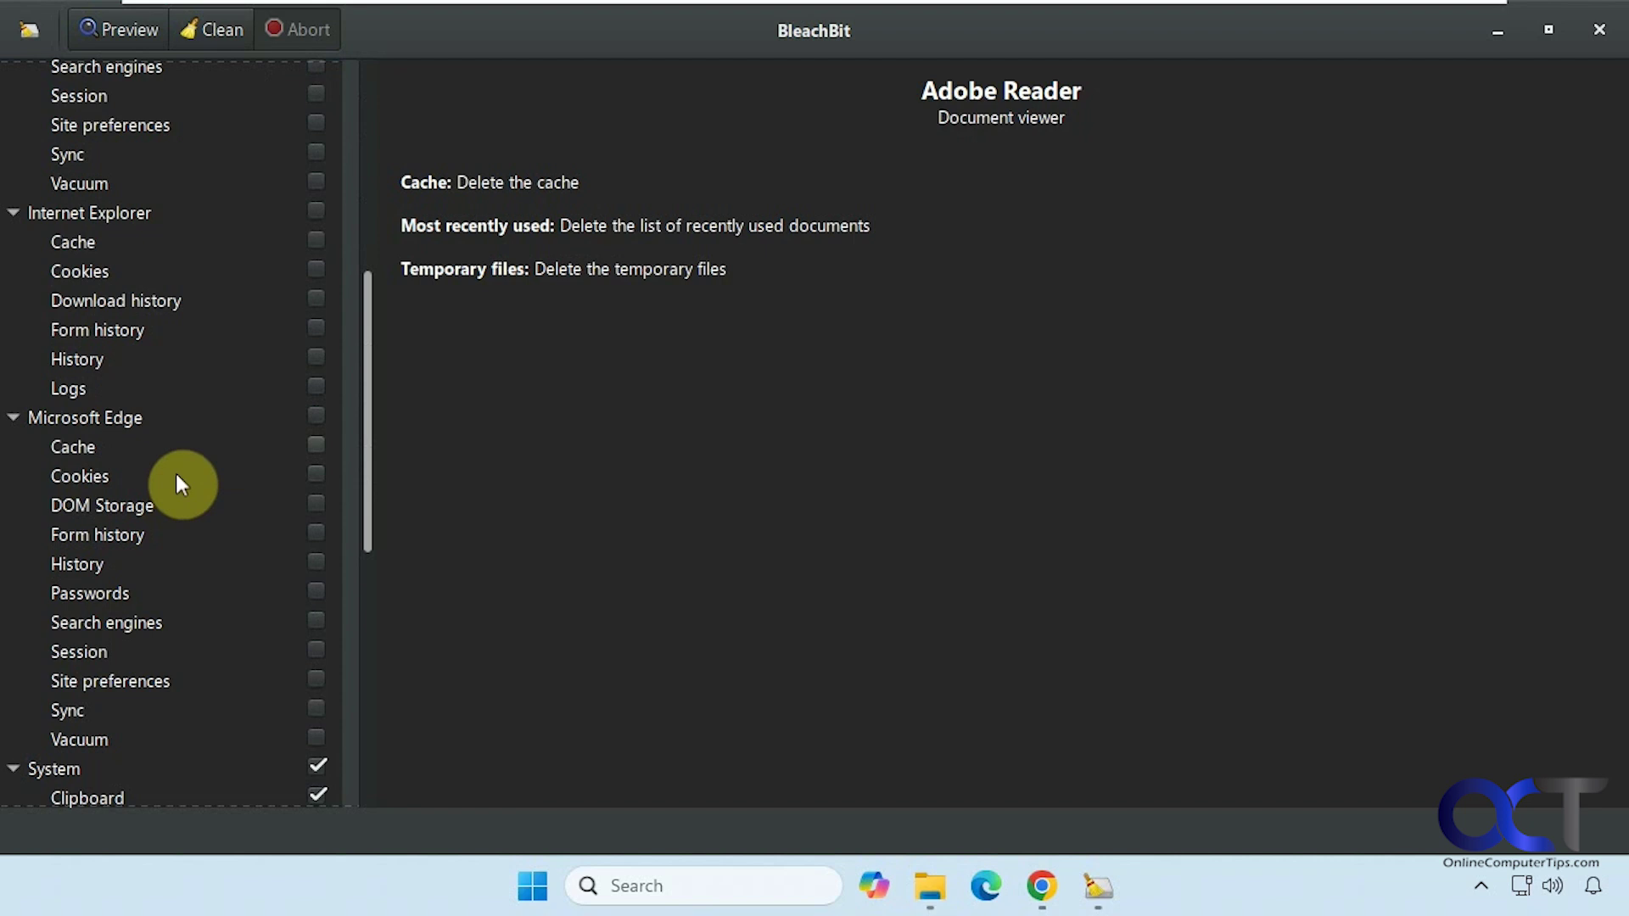
scroll(181, 484, down, 5)
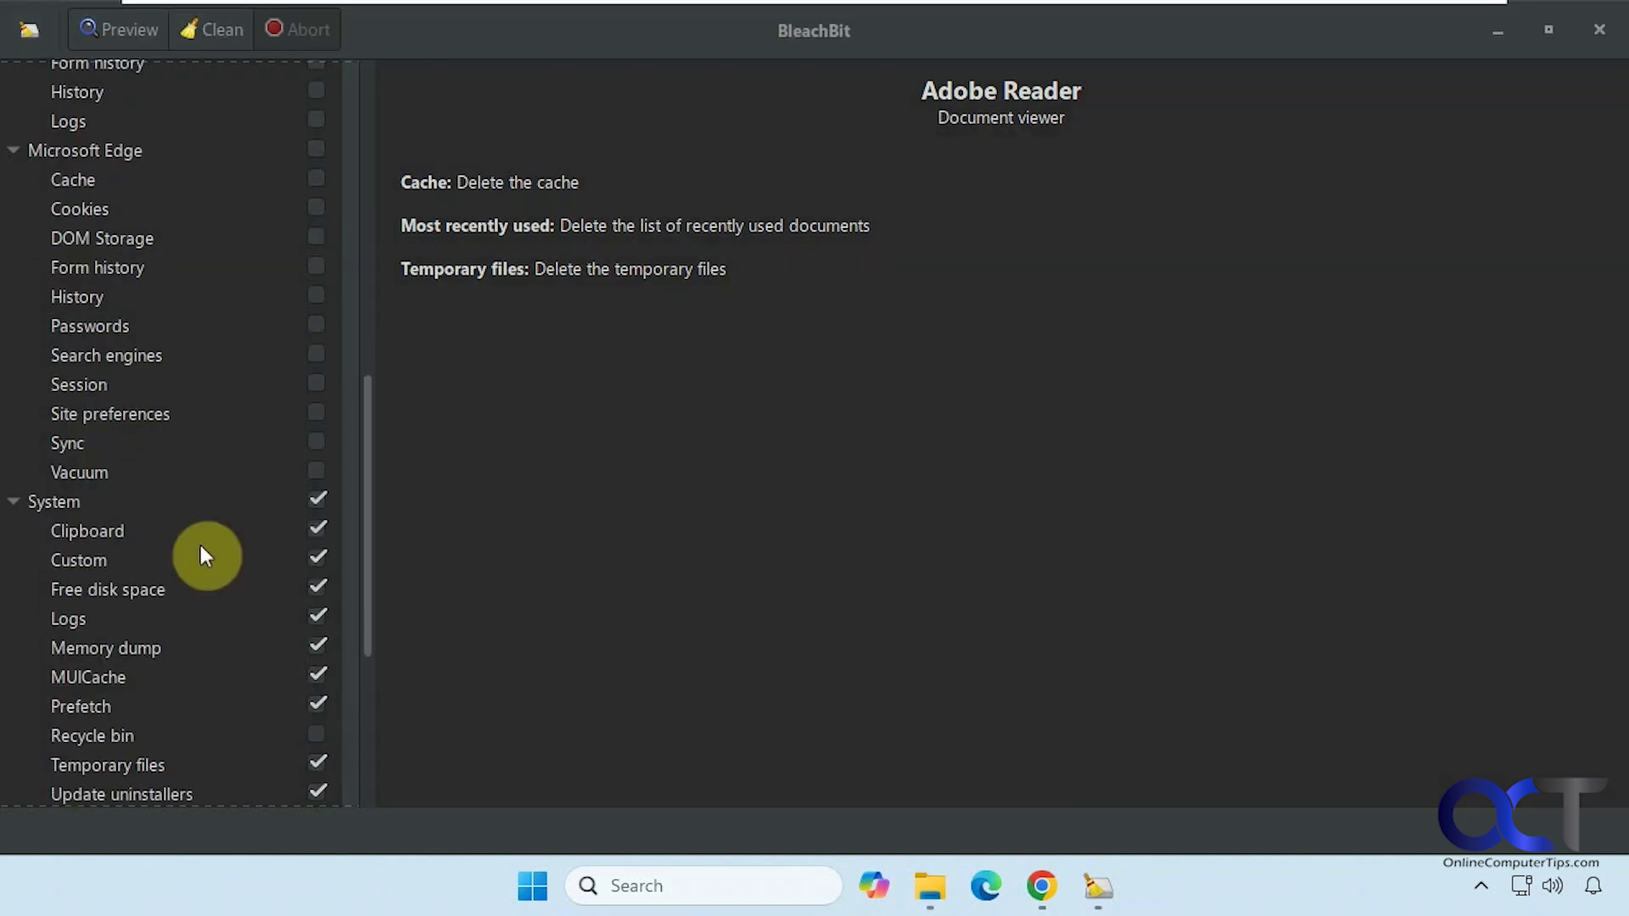
scroll(204, 556, down, 2)
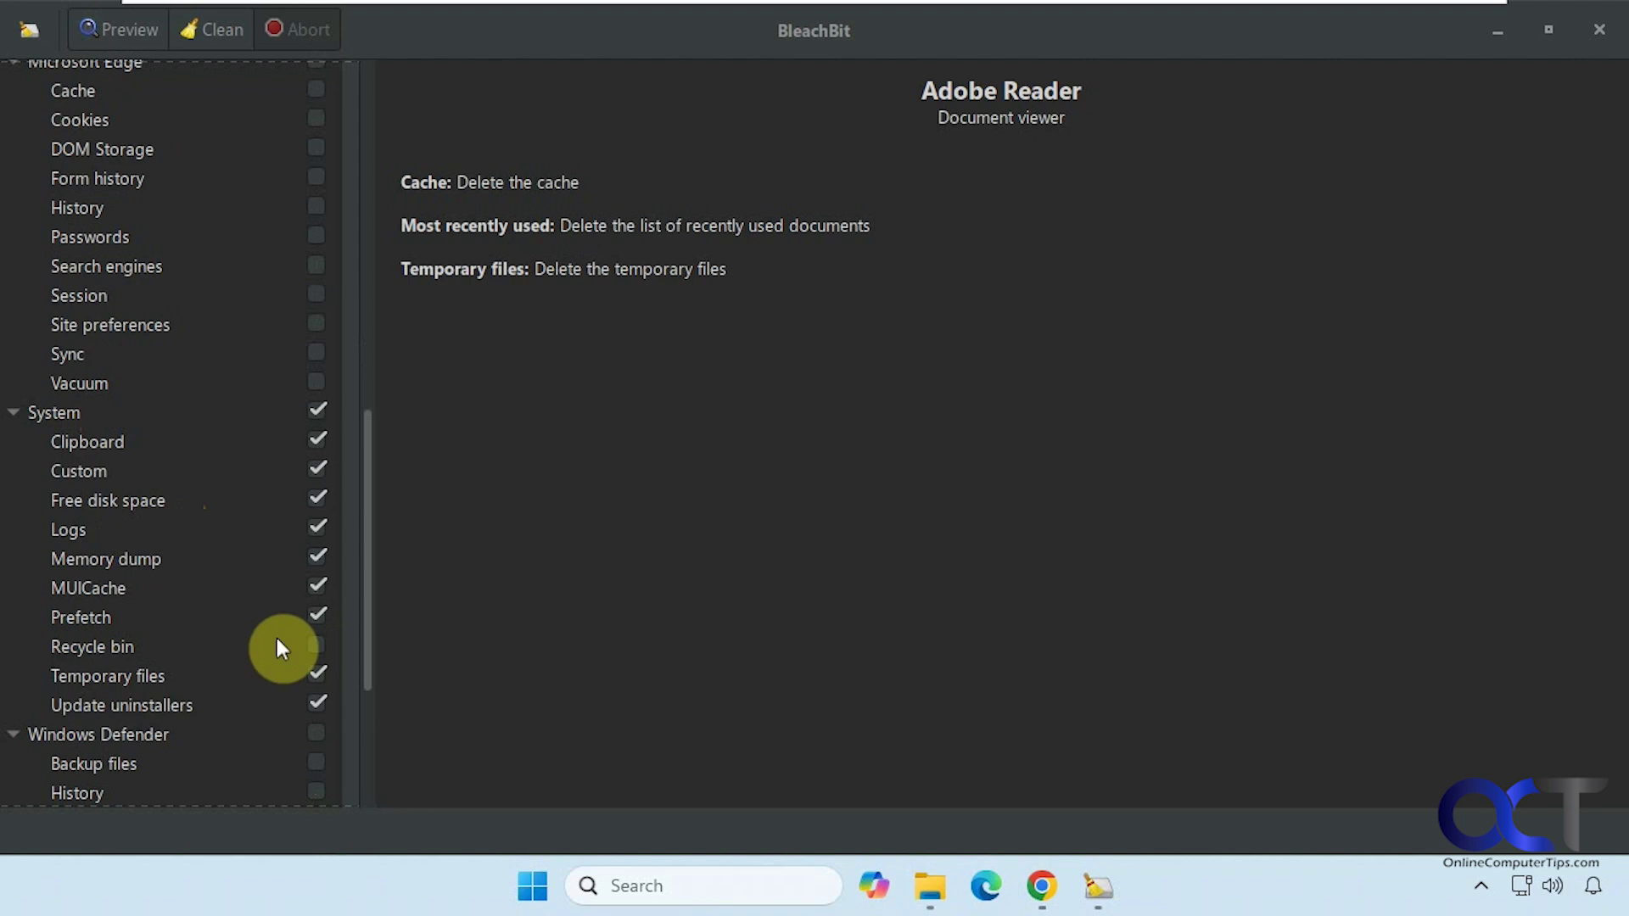
scroll(191, 640, down, 5)
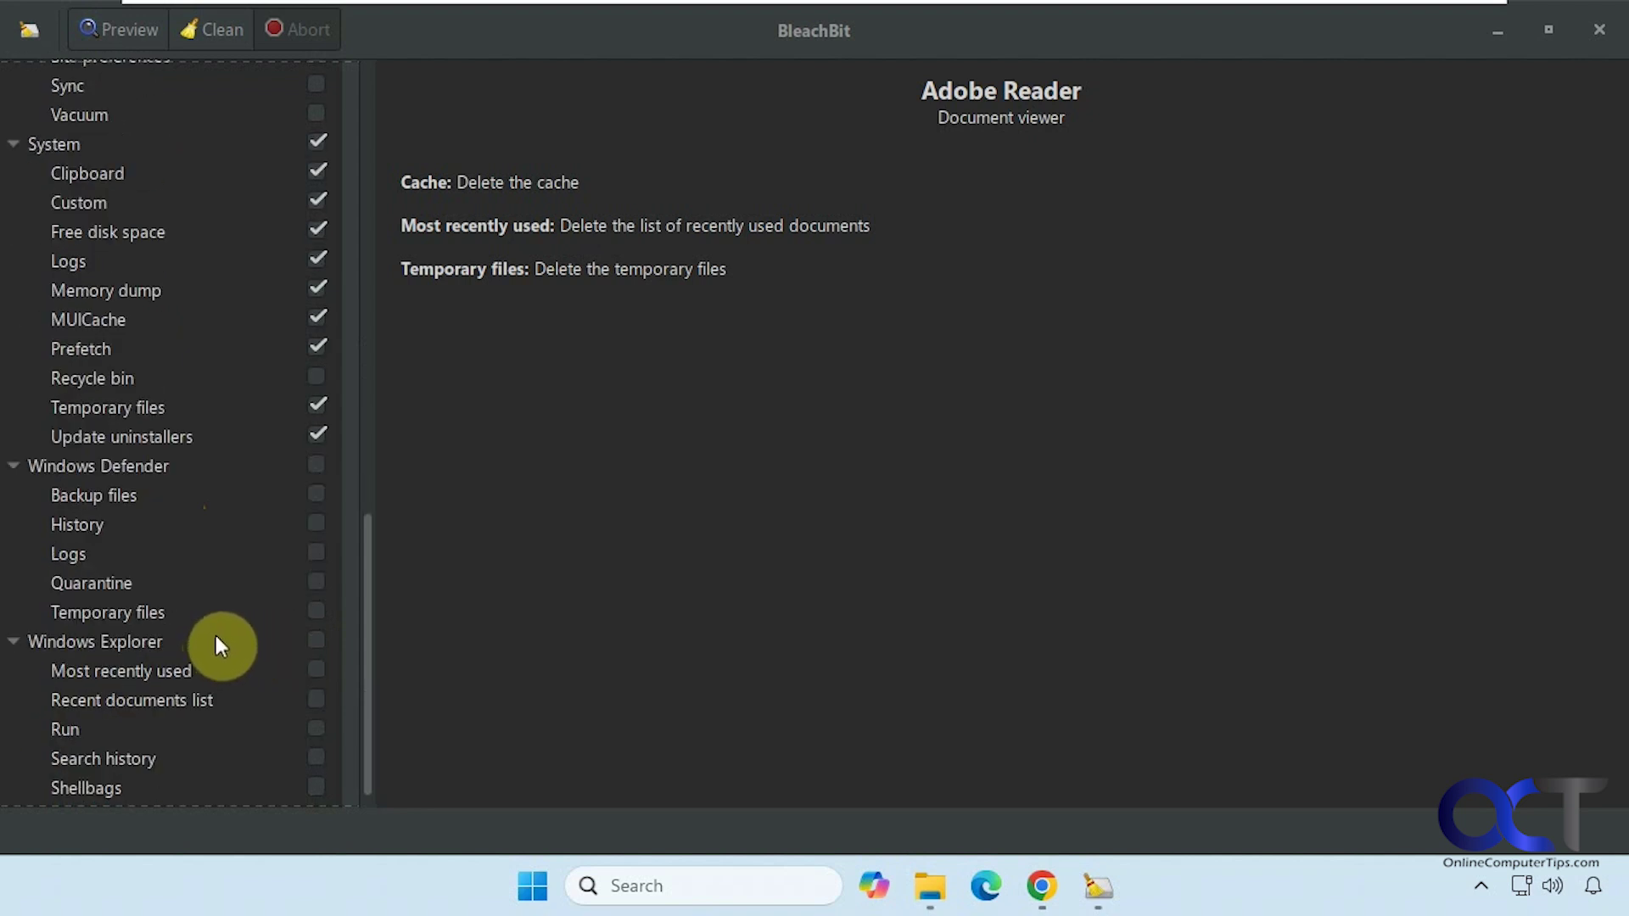
scroll(229, 641, down, 1)
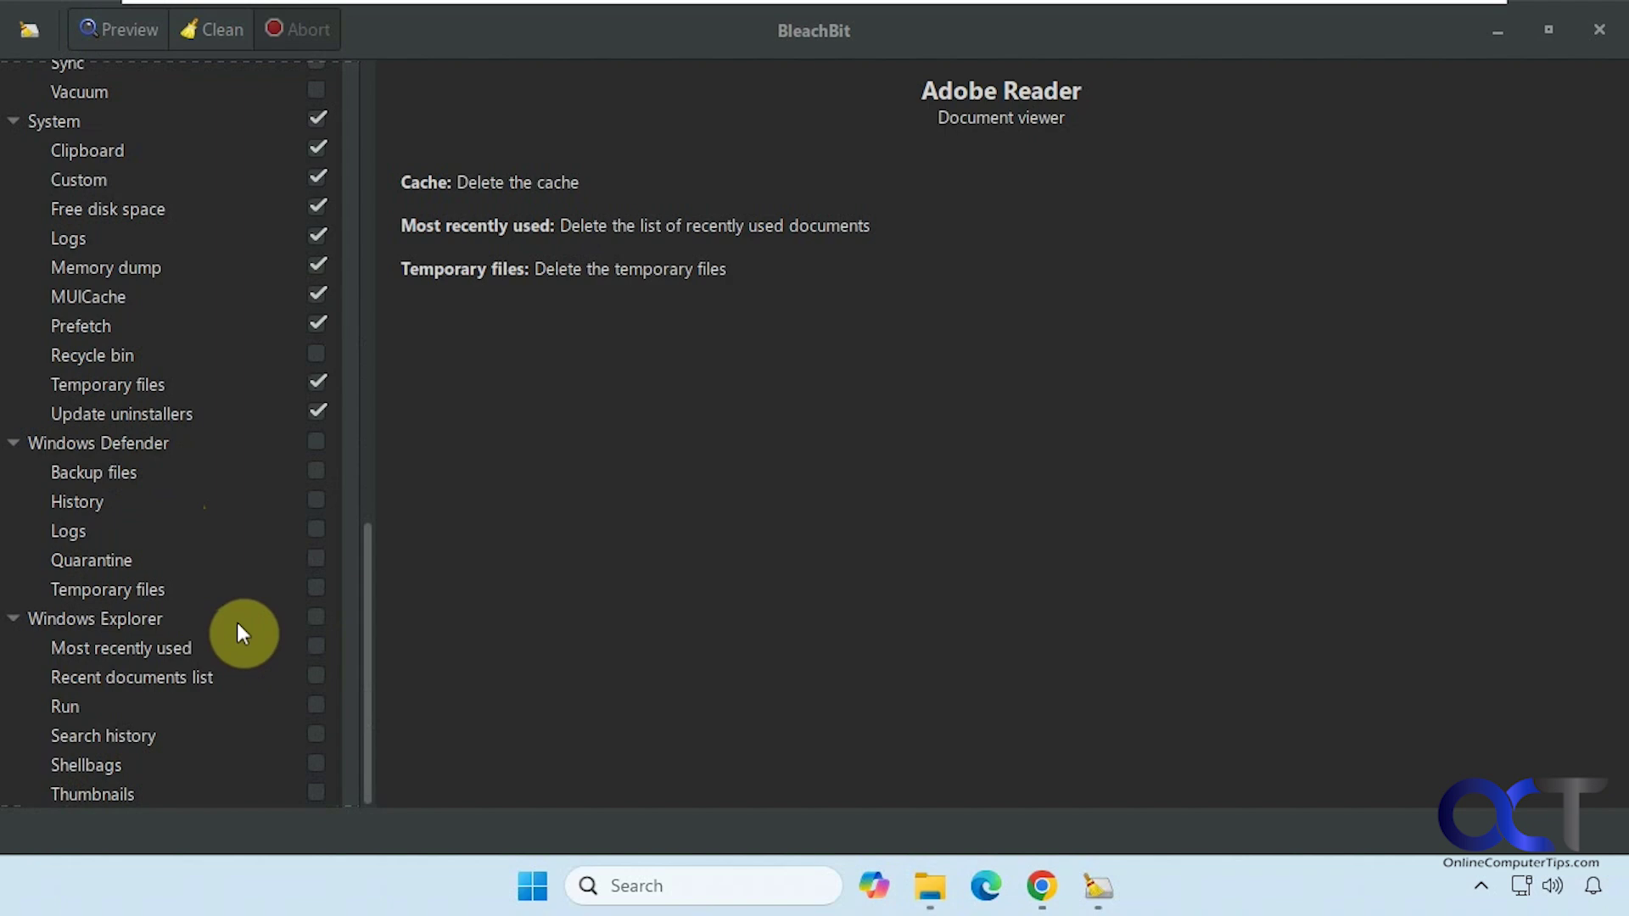
scroll(240, 623, up, 20)
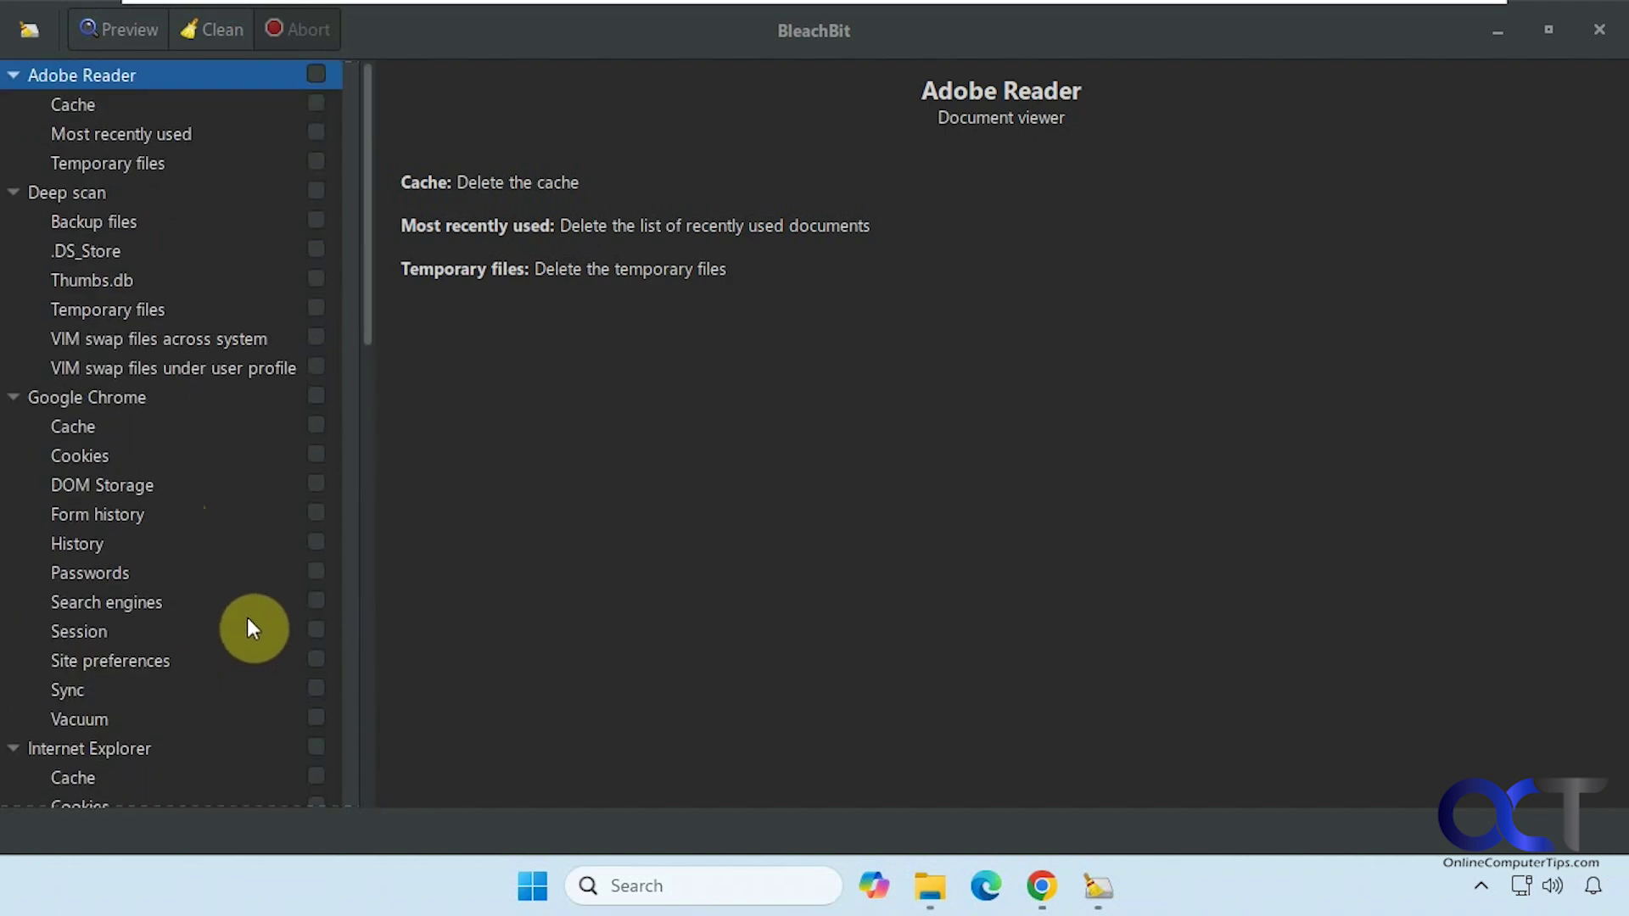
Tick Adobe Reader and Deep scan Temporary files (accepting the slow warning), plus Chrome Cache and Site preferences
click(318, 163)
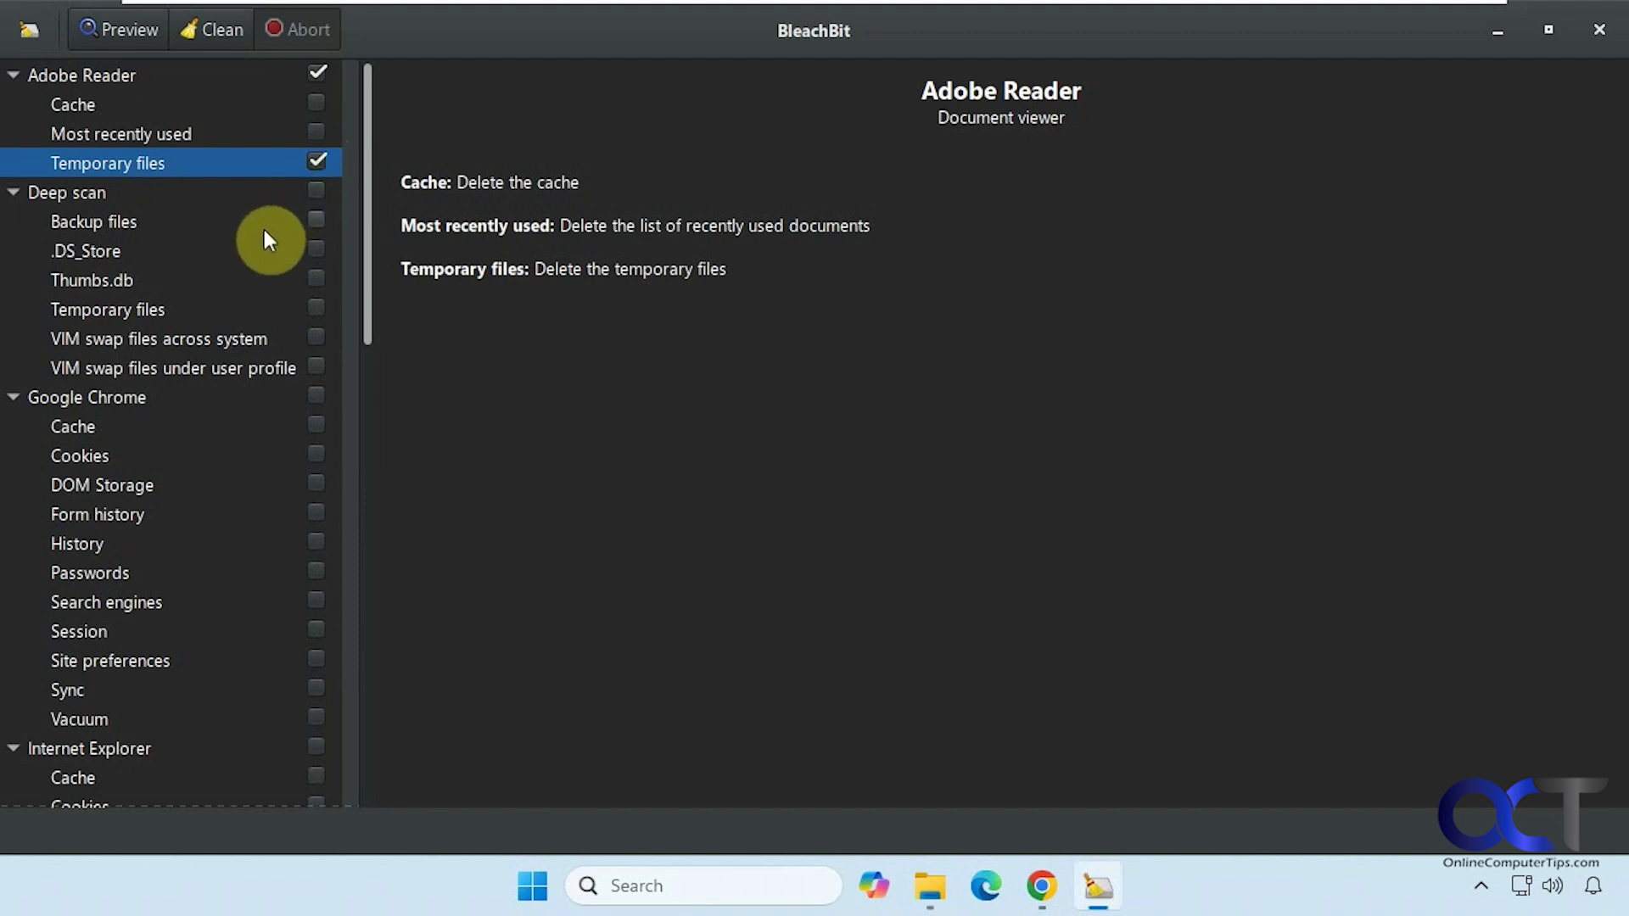
click(314, 307)
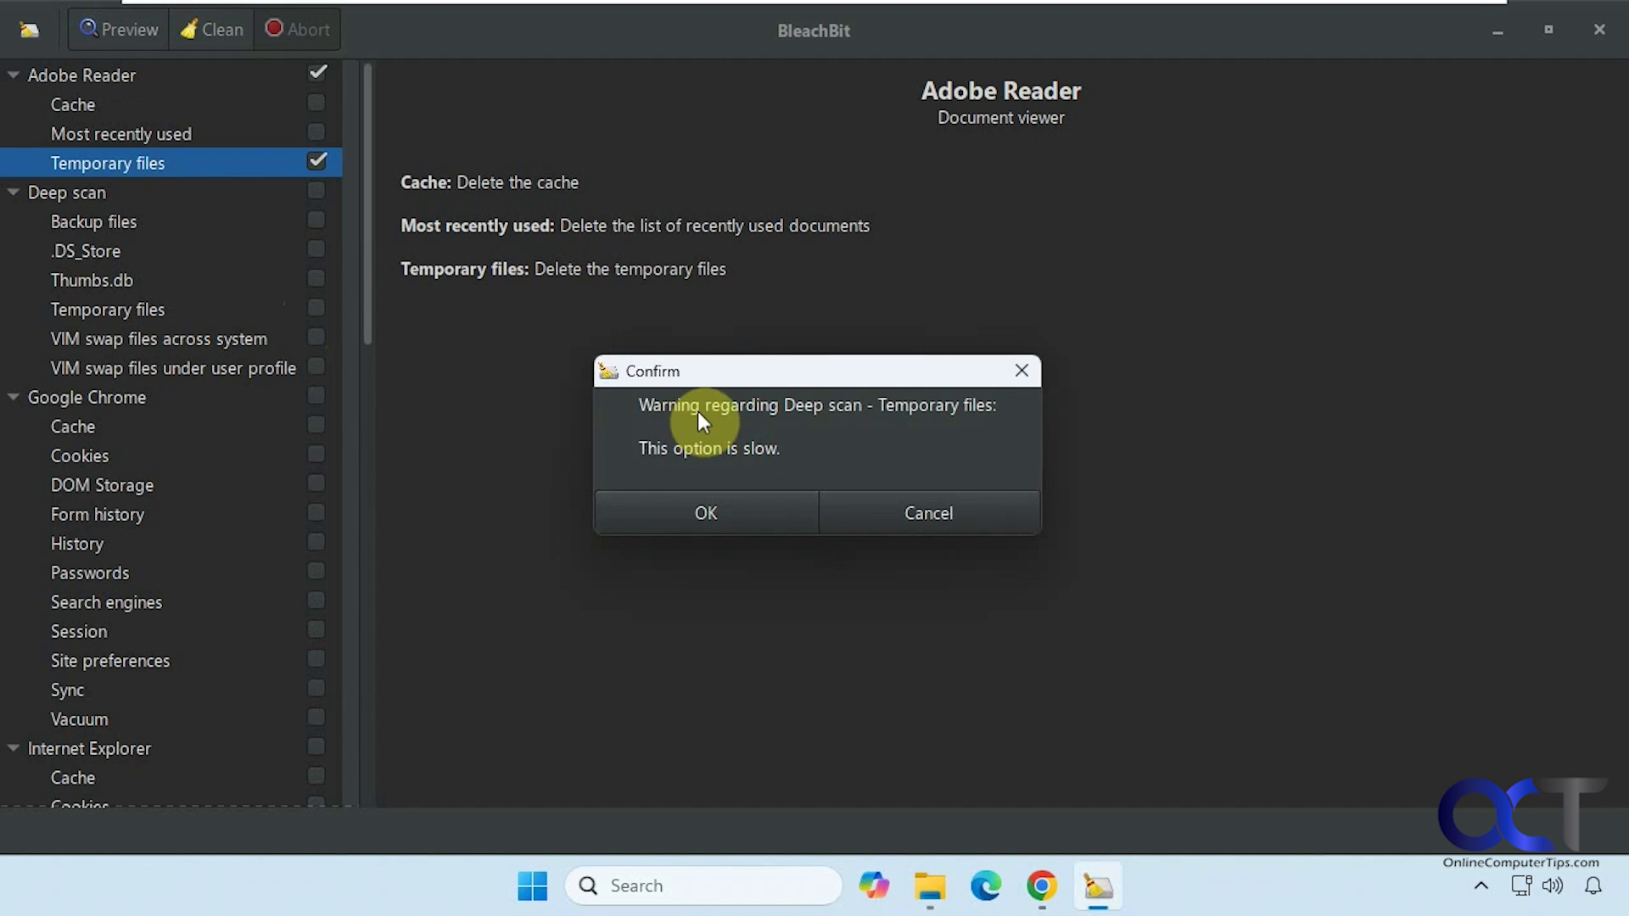
click(696, 511)
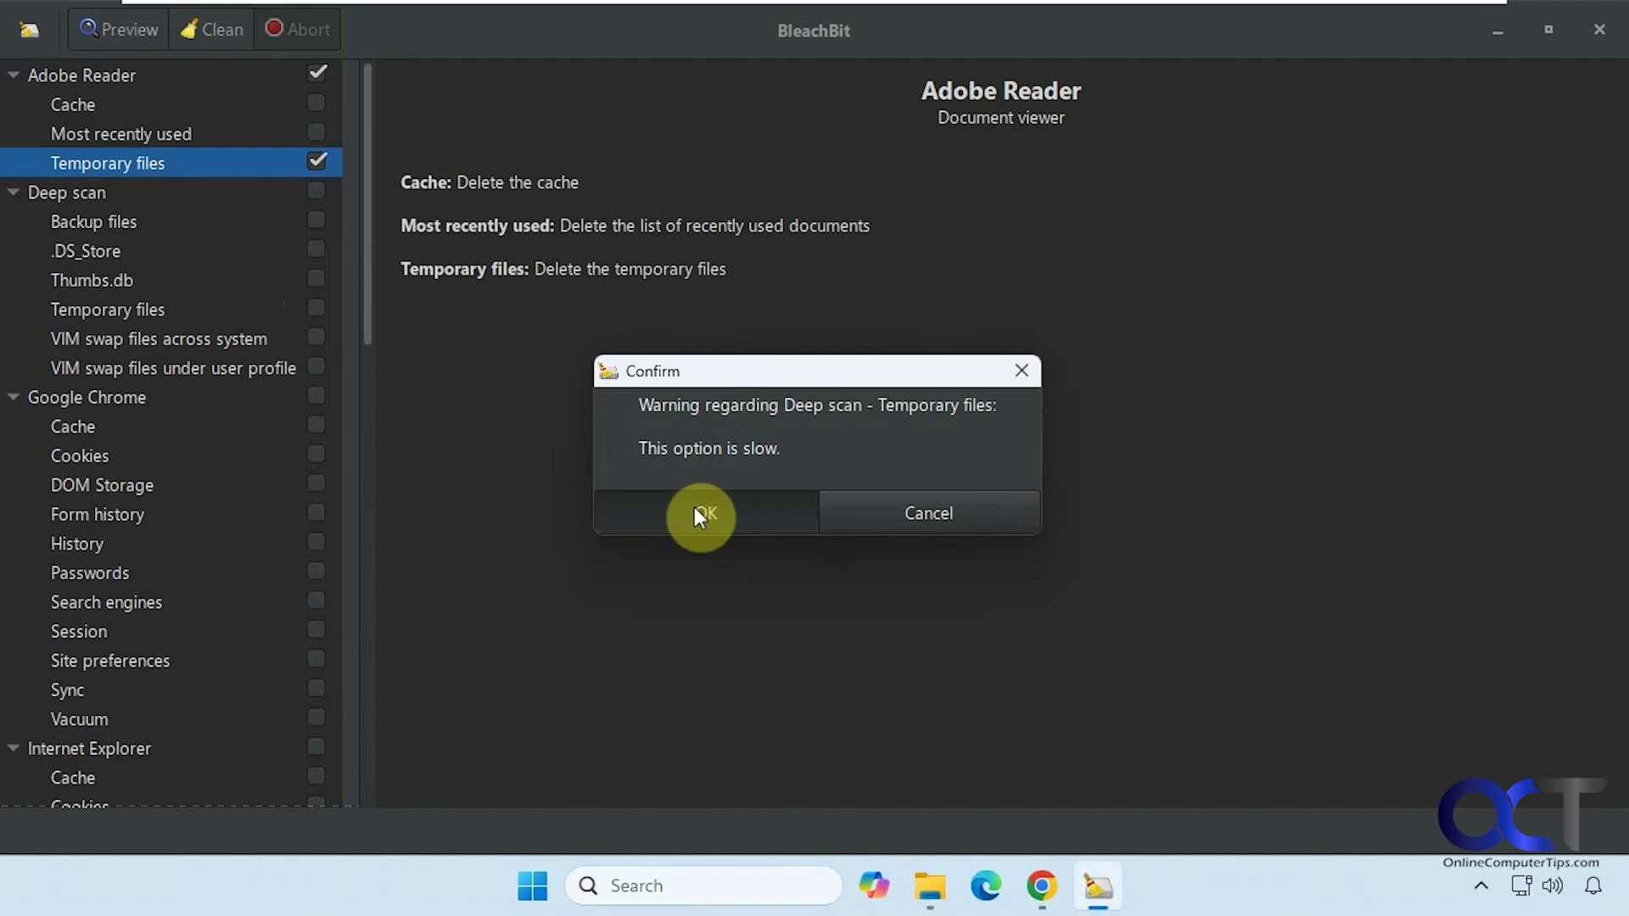
click(316, 424)
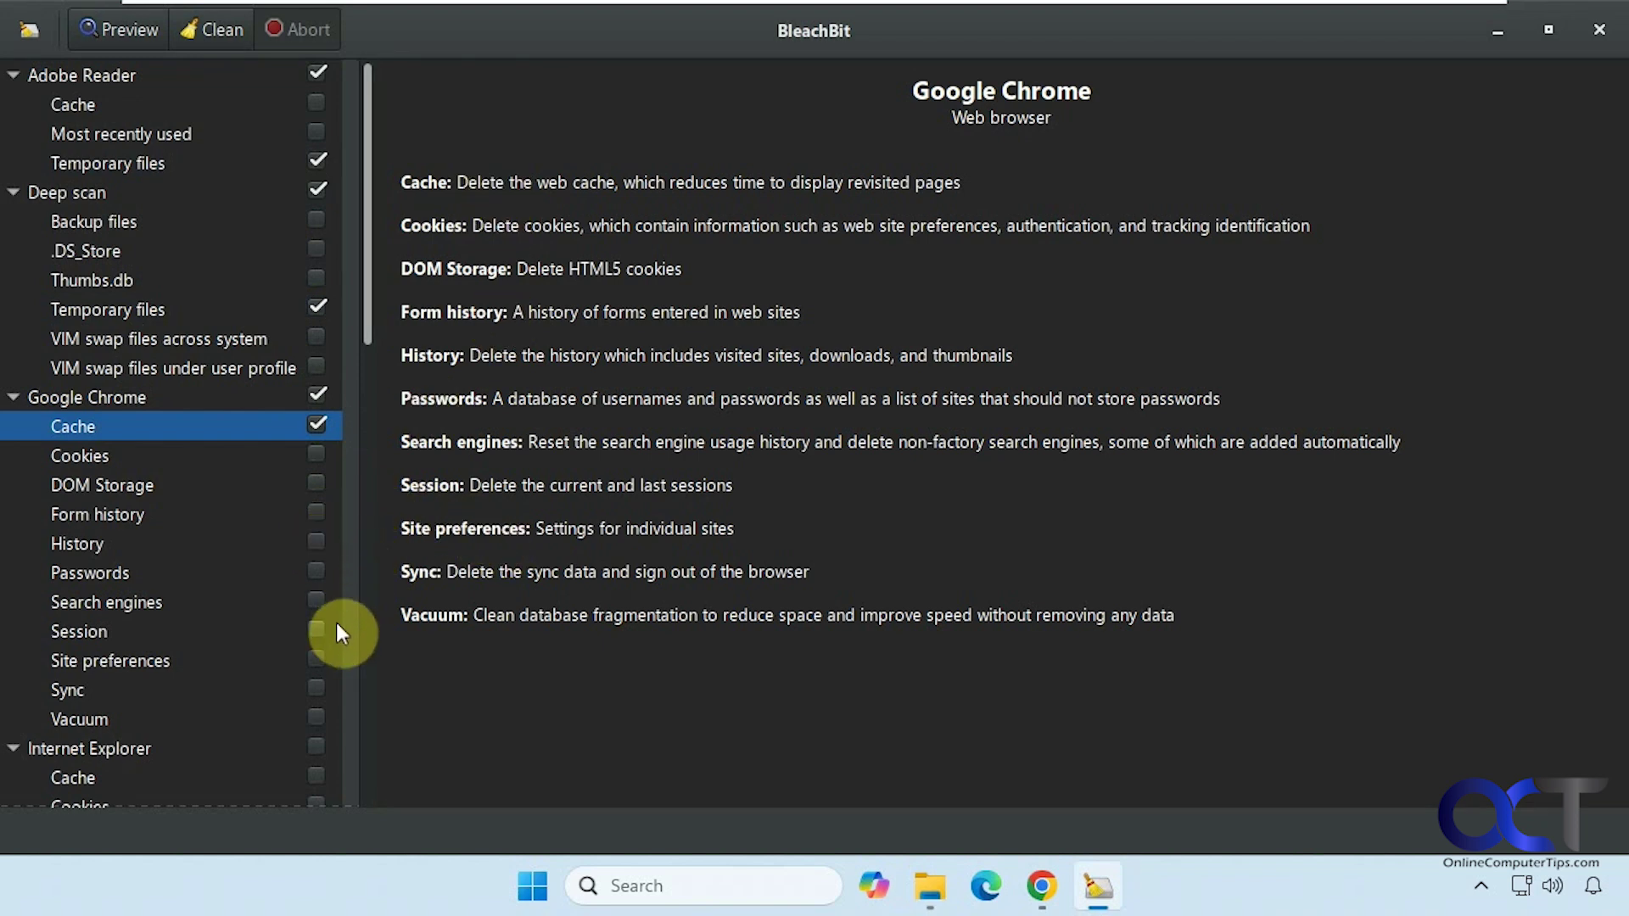
click(316, 660)
Tick Windows Defender Backup files and Windows Explorer's Most recently used and Run
scroll(339, 681, down, 5)
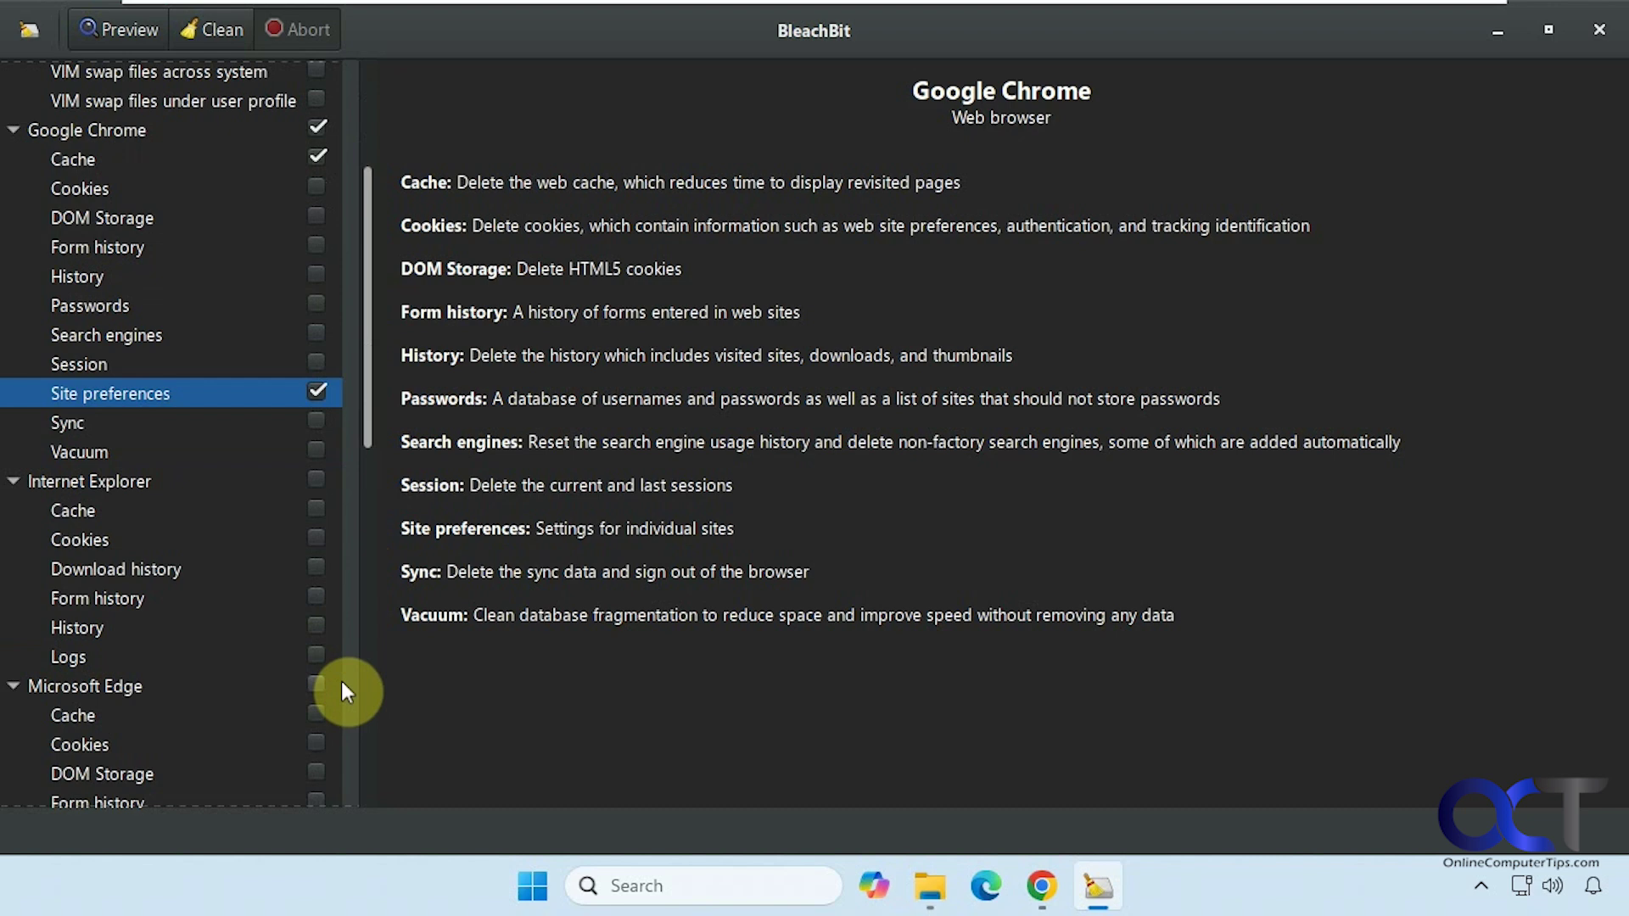
scroll(341, 681, down, 5)
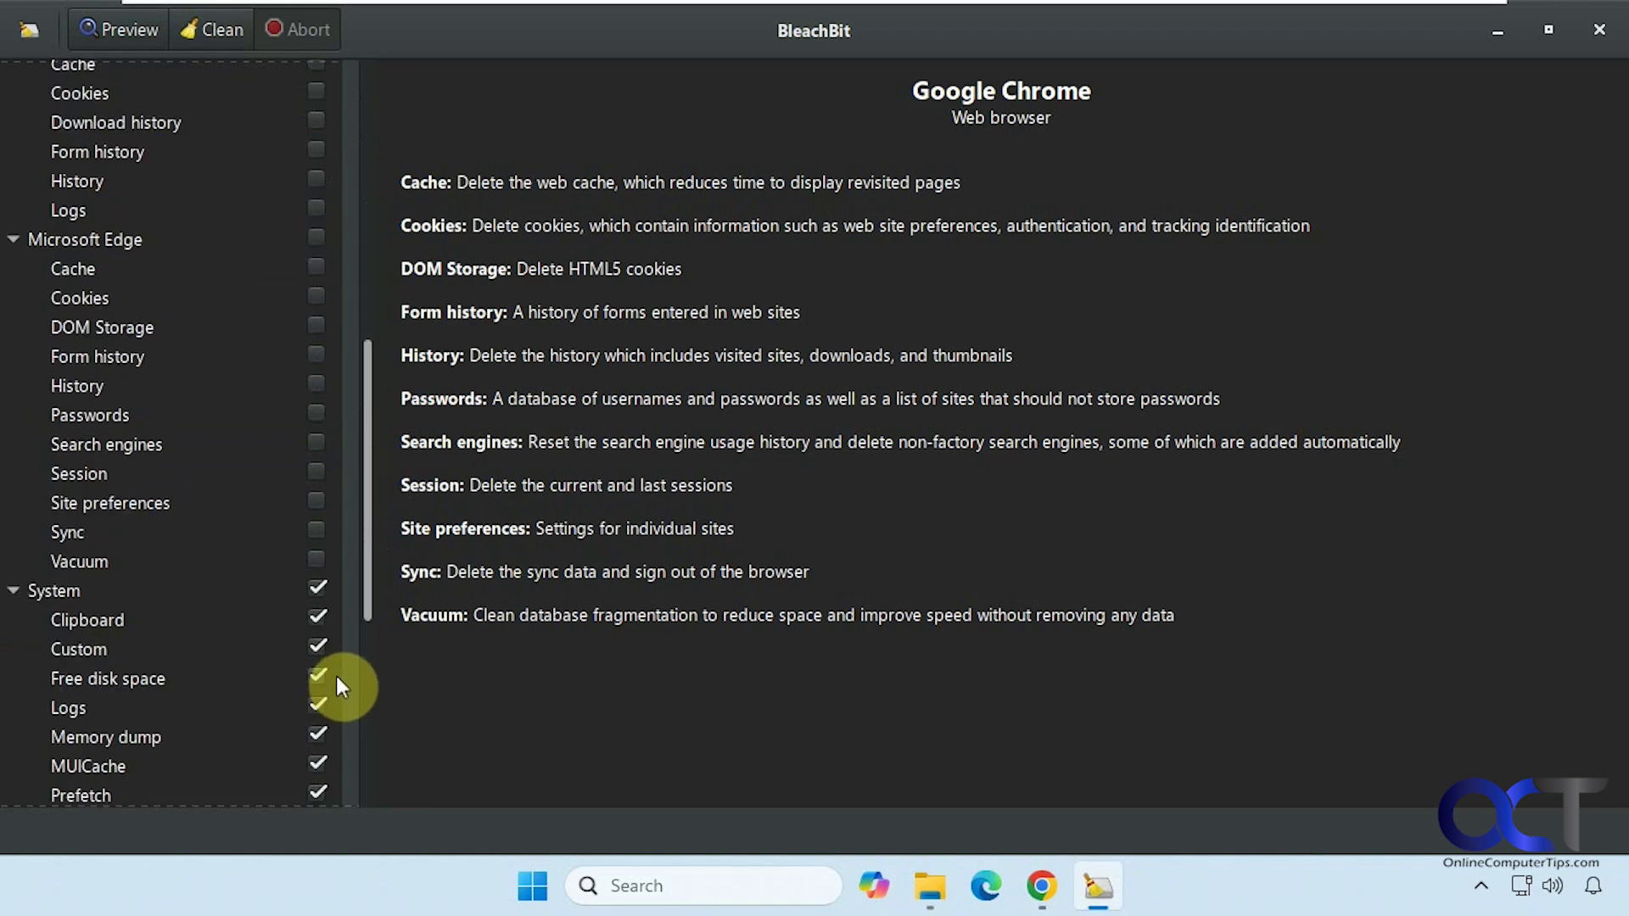
scroll(339, 684, down, 4)
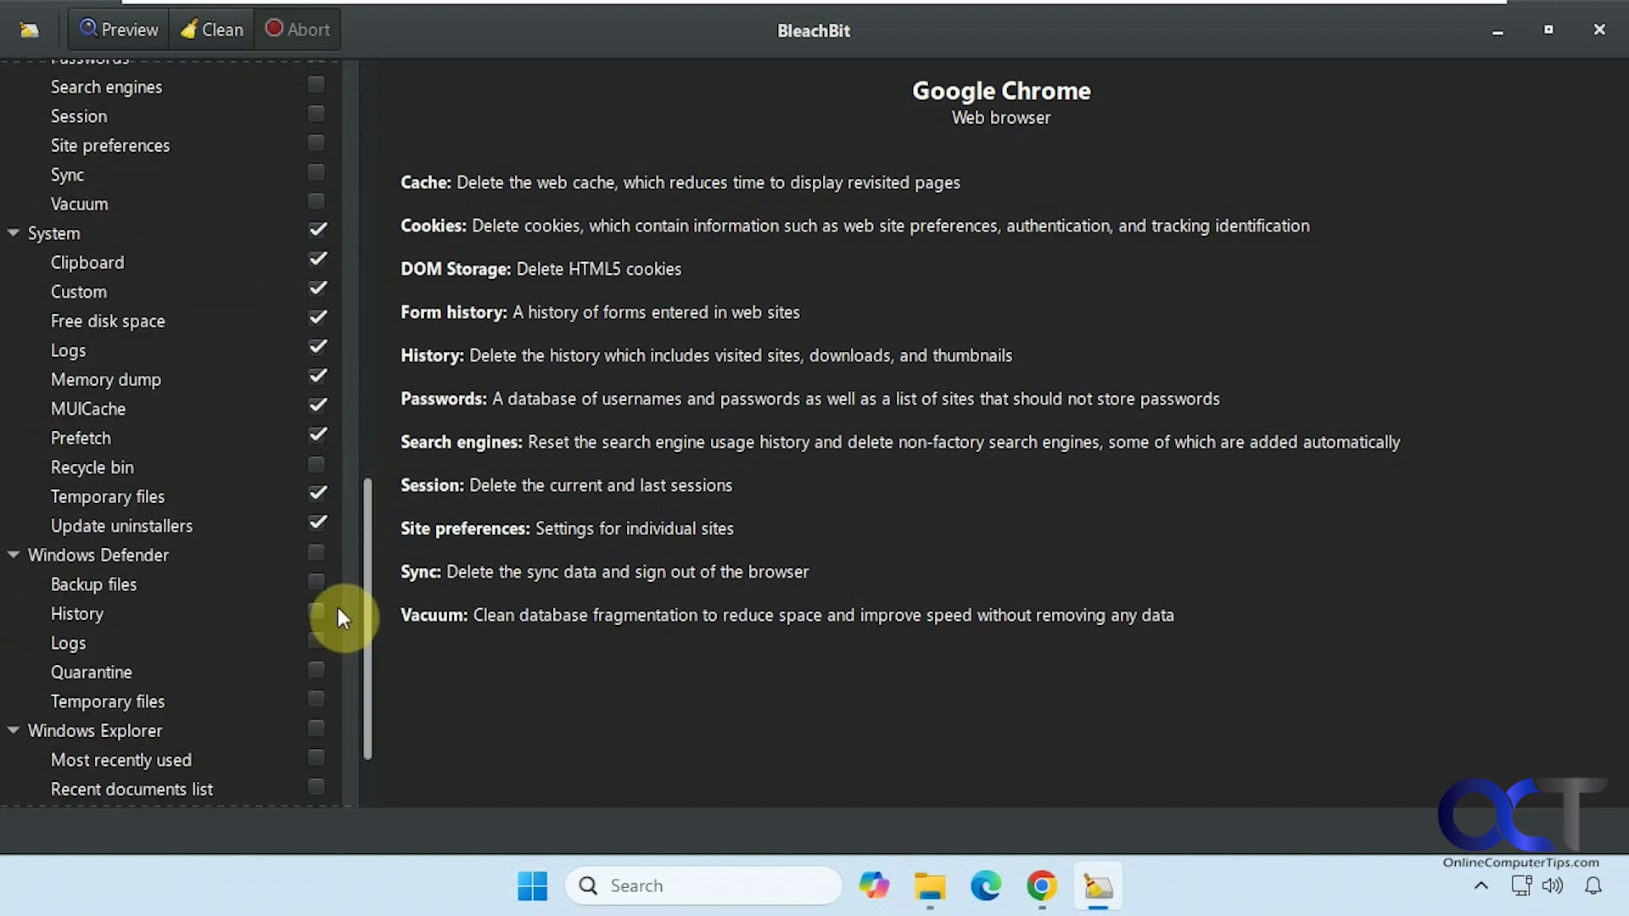
click(317, 582)
scroll(302, 646, down, 1)
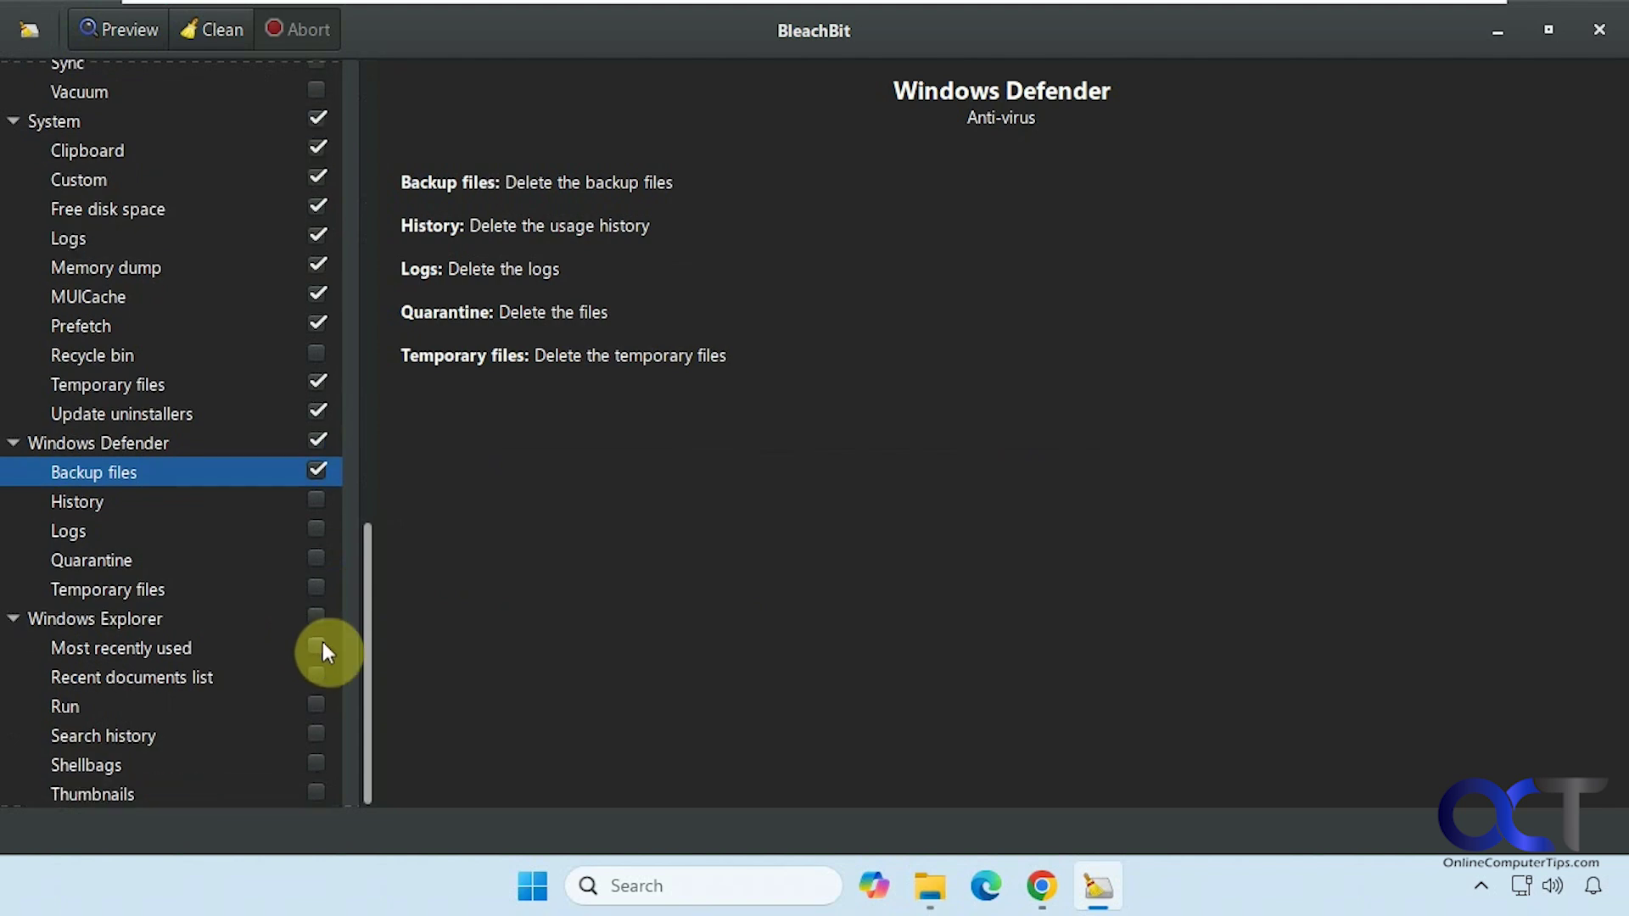
click(319, 647)
click(318, 703)
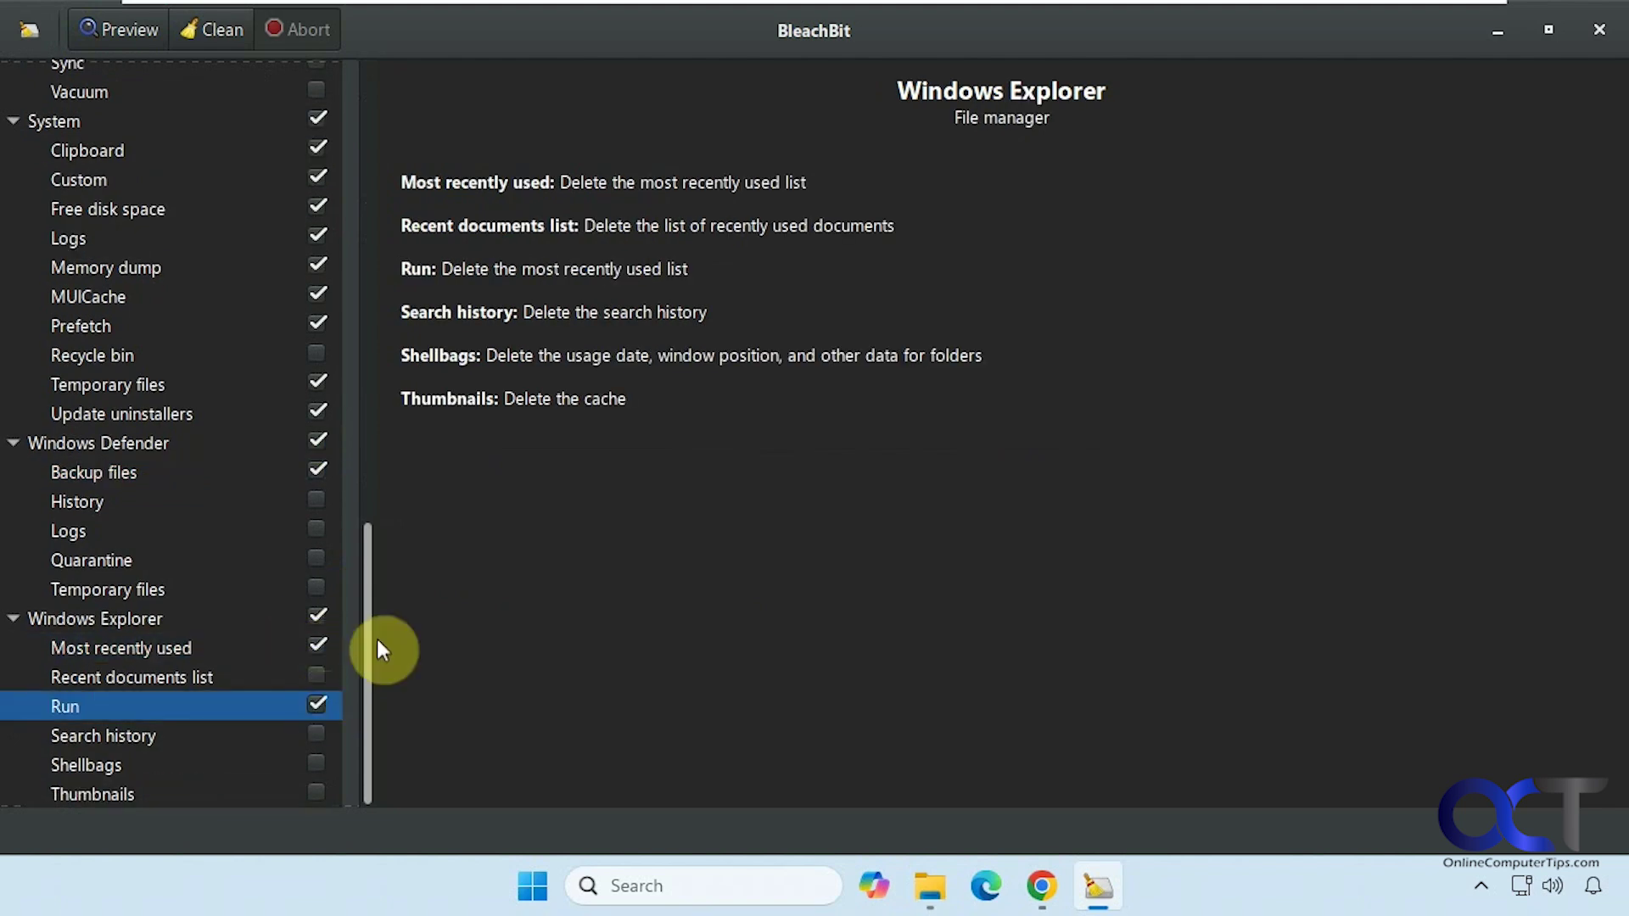
scroll(333, 539, up, 15)
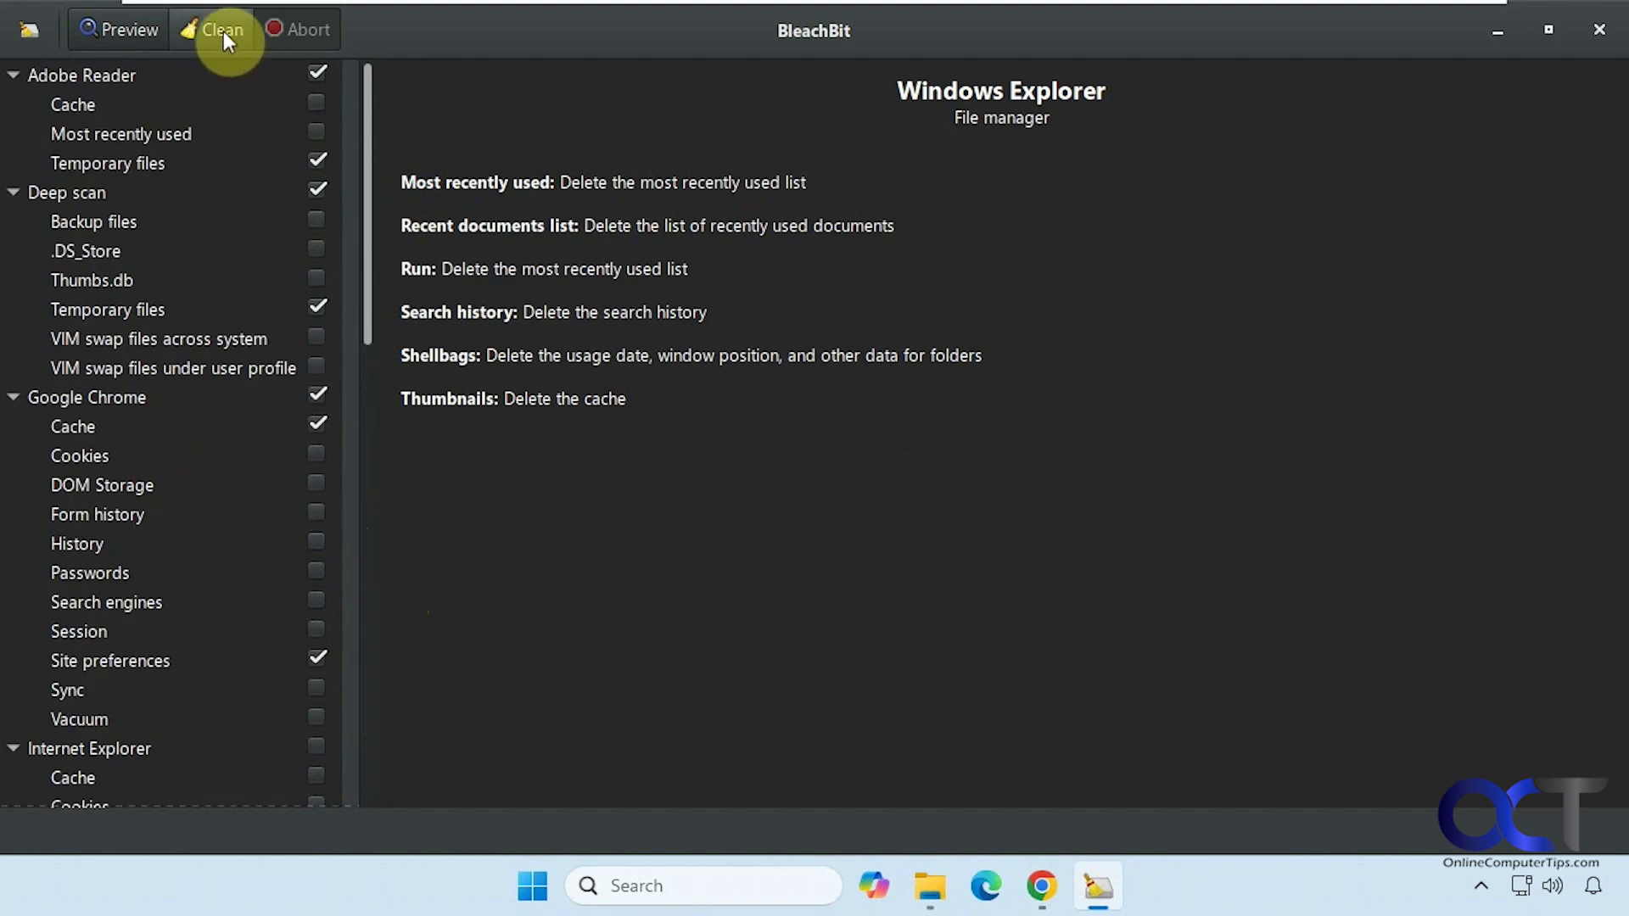
Preview the cleaning, showing 2.68GB across 32305 files, then request the permanent-delete confirmation
click(128, 35)
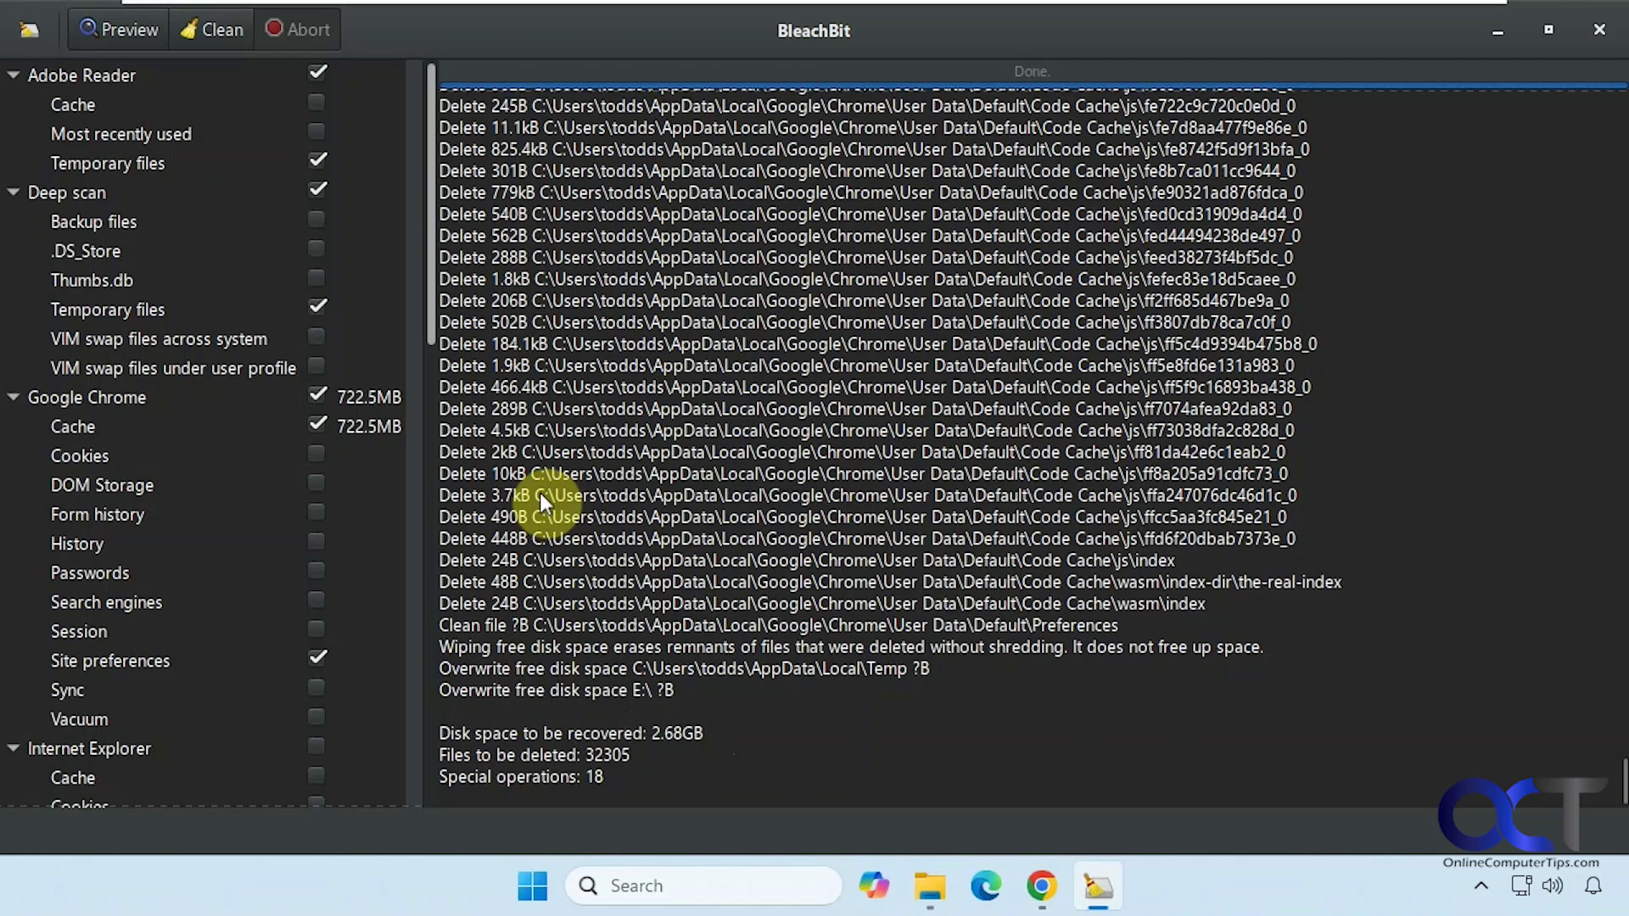
click(211, 28)
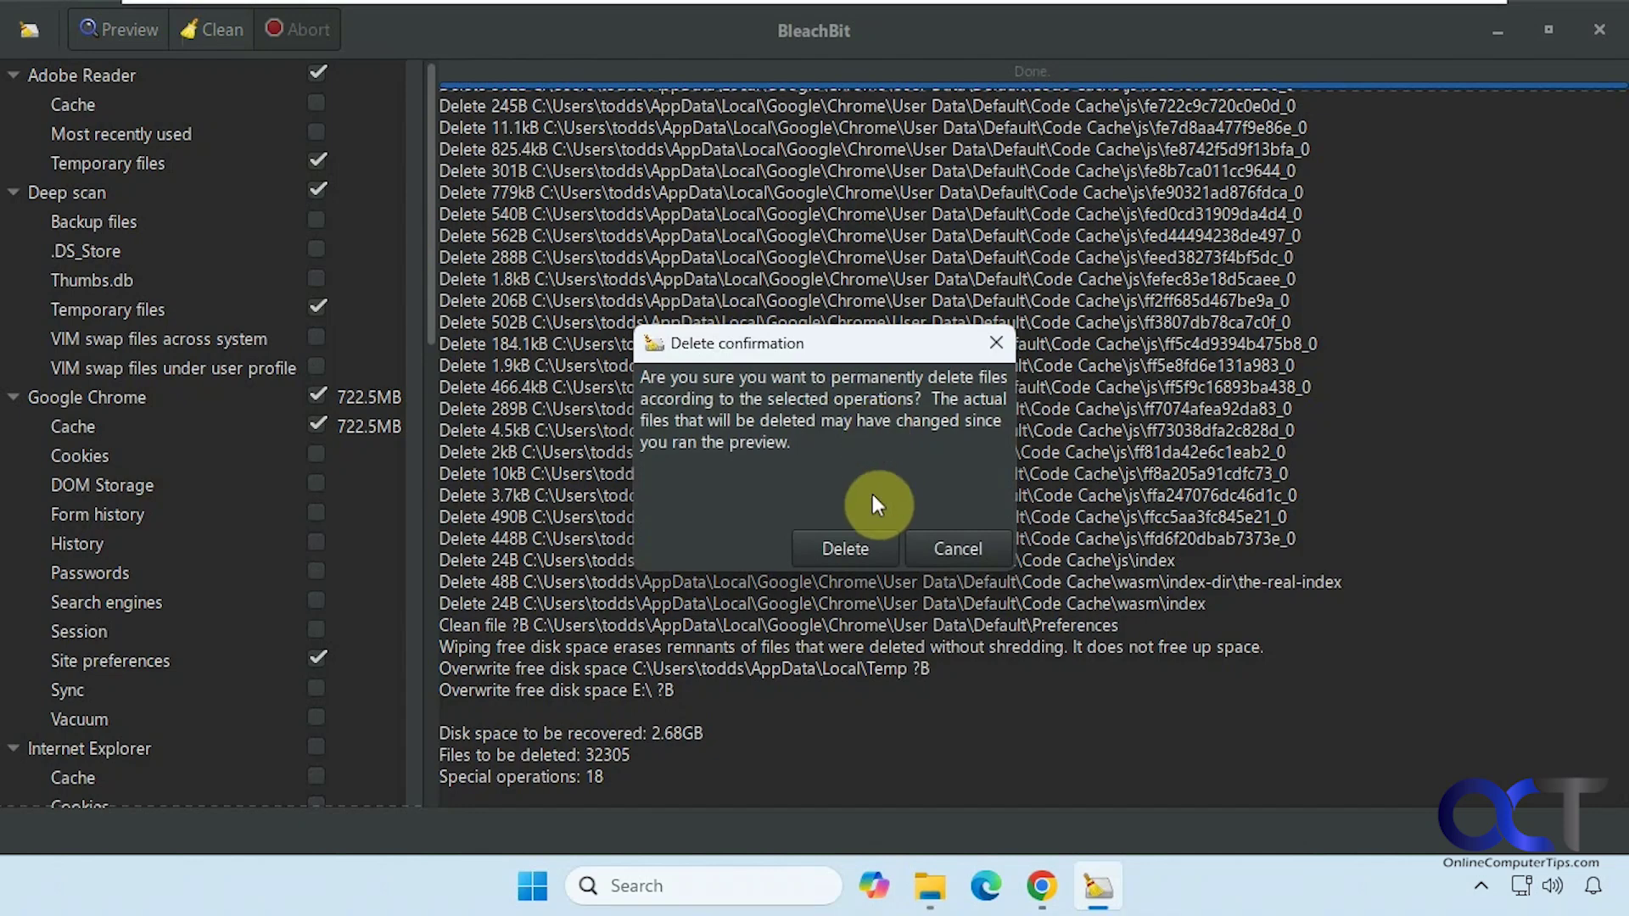
Confirm permanent deletion, recovering 1.94GB, and review the log's access-denied errors for Defender backups
click(833, 552)
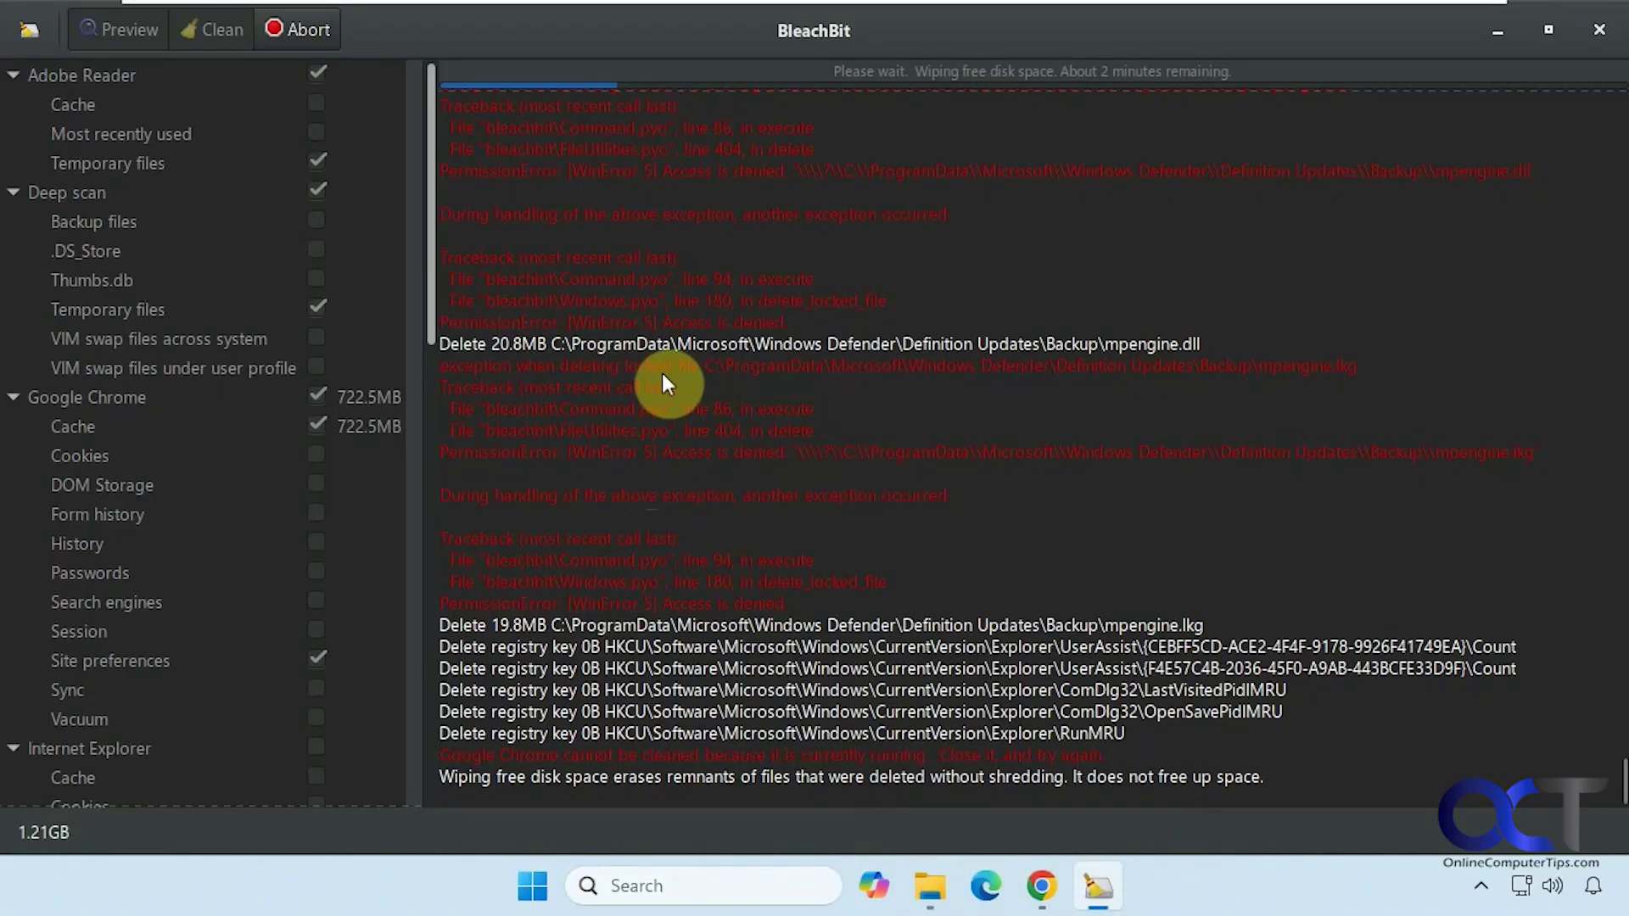
scroll(689, 427, up, 1)
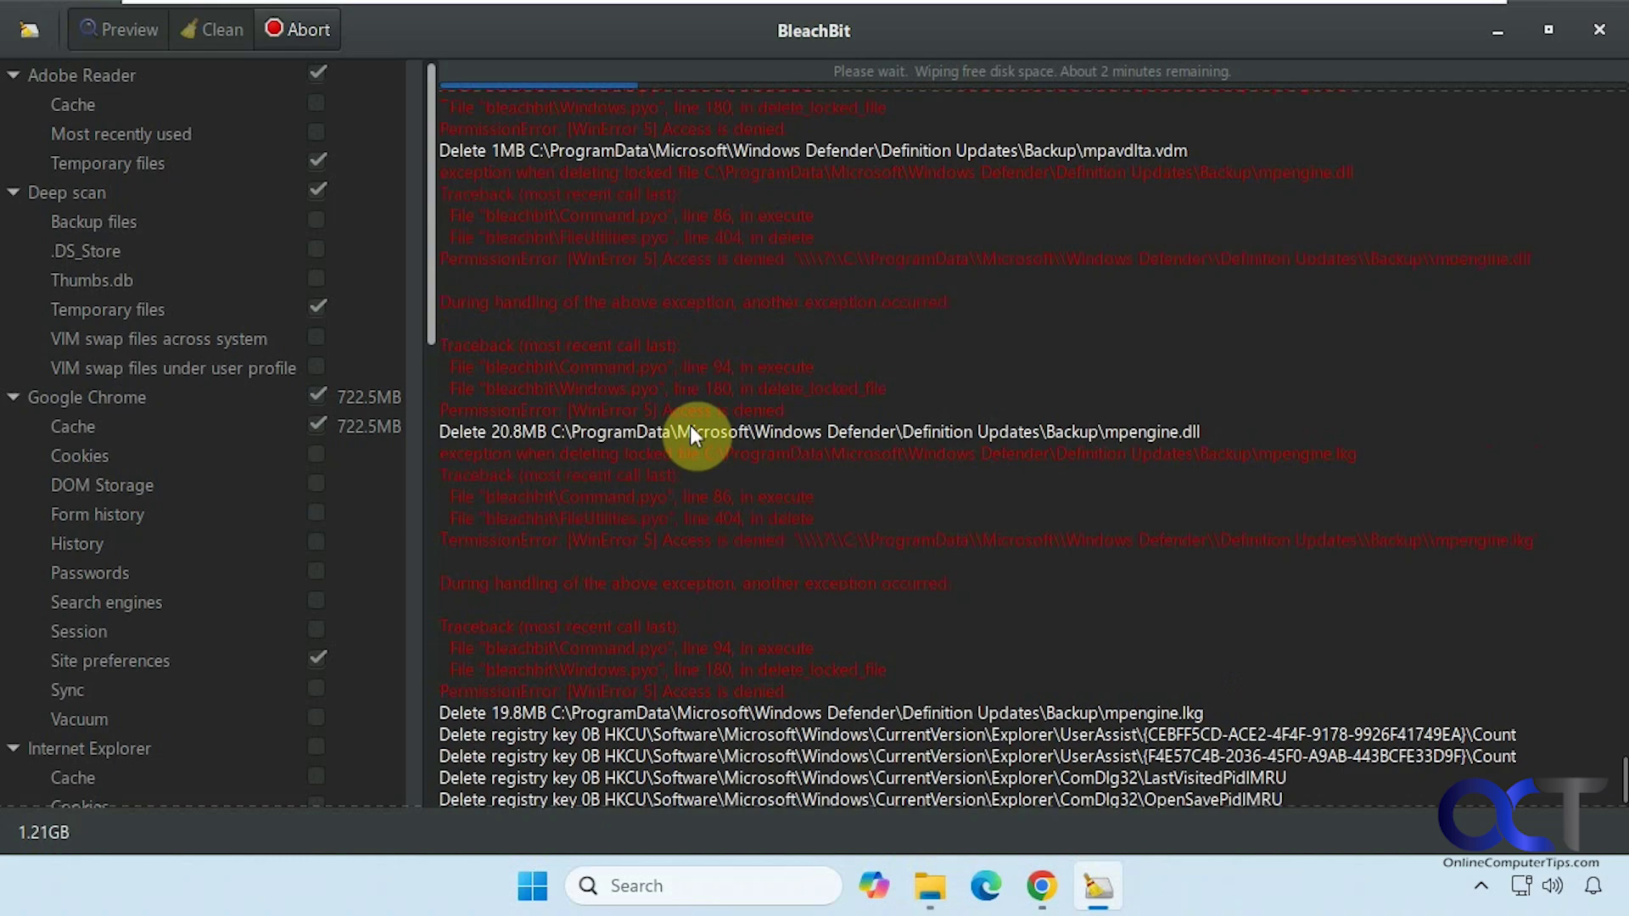
scroll(691, 431, up, 1)
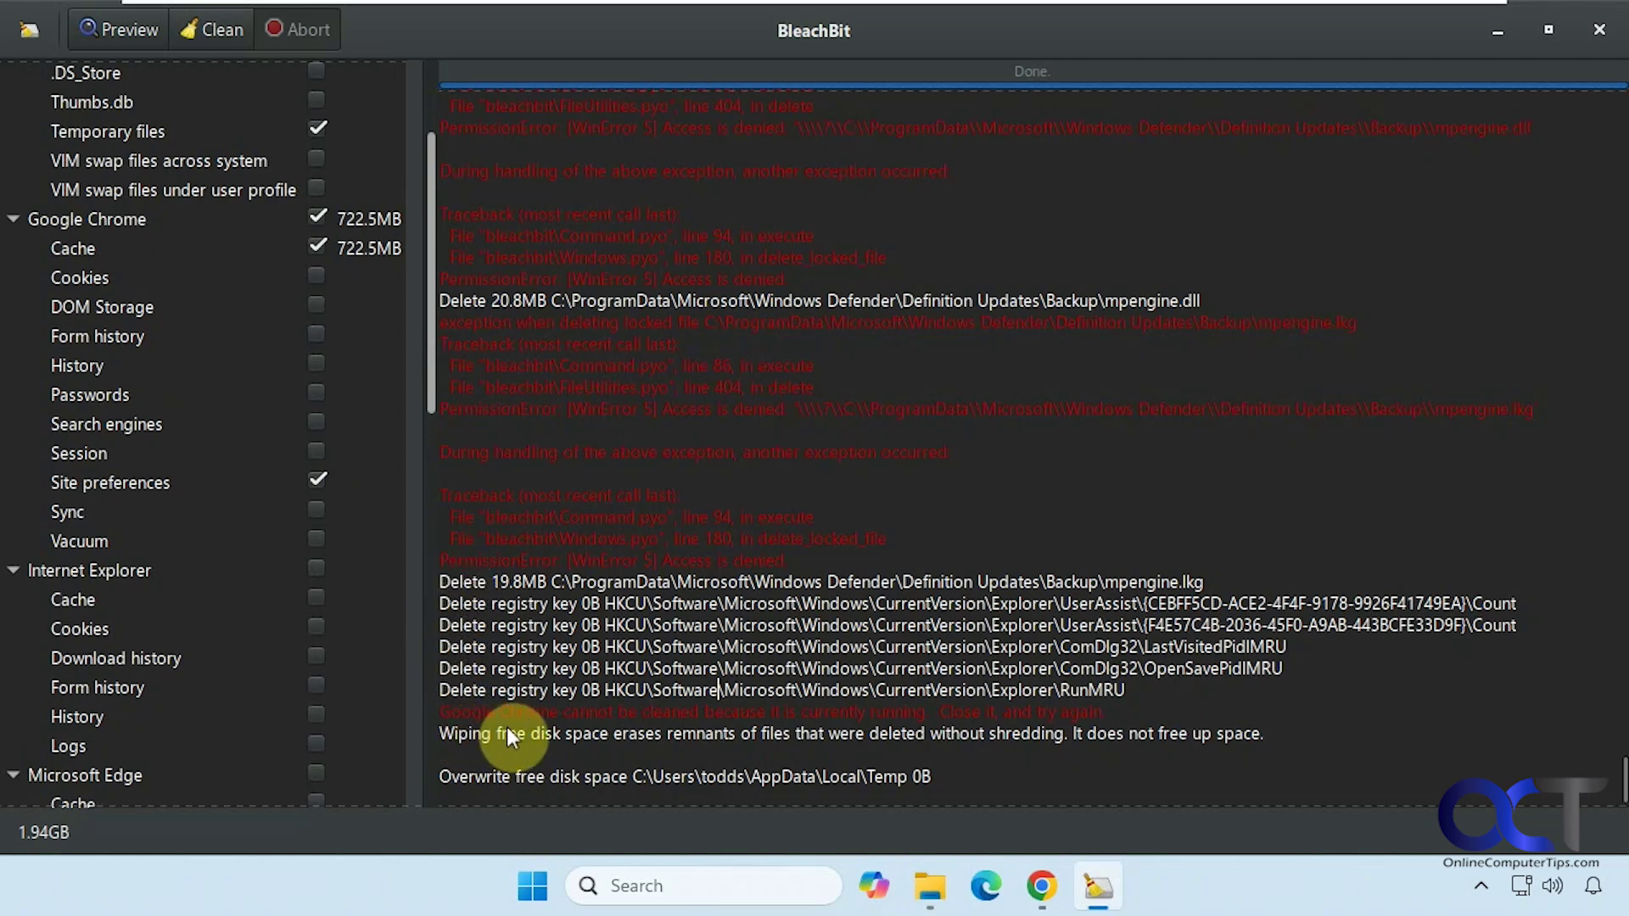
scroll(354, 670, down, 6)
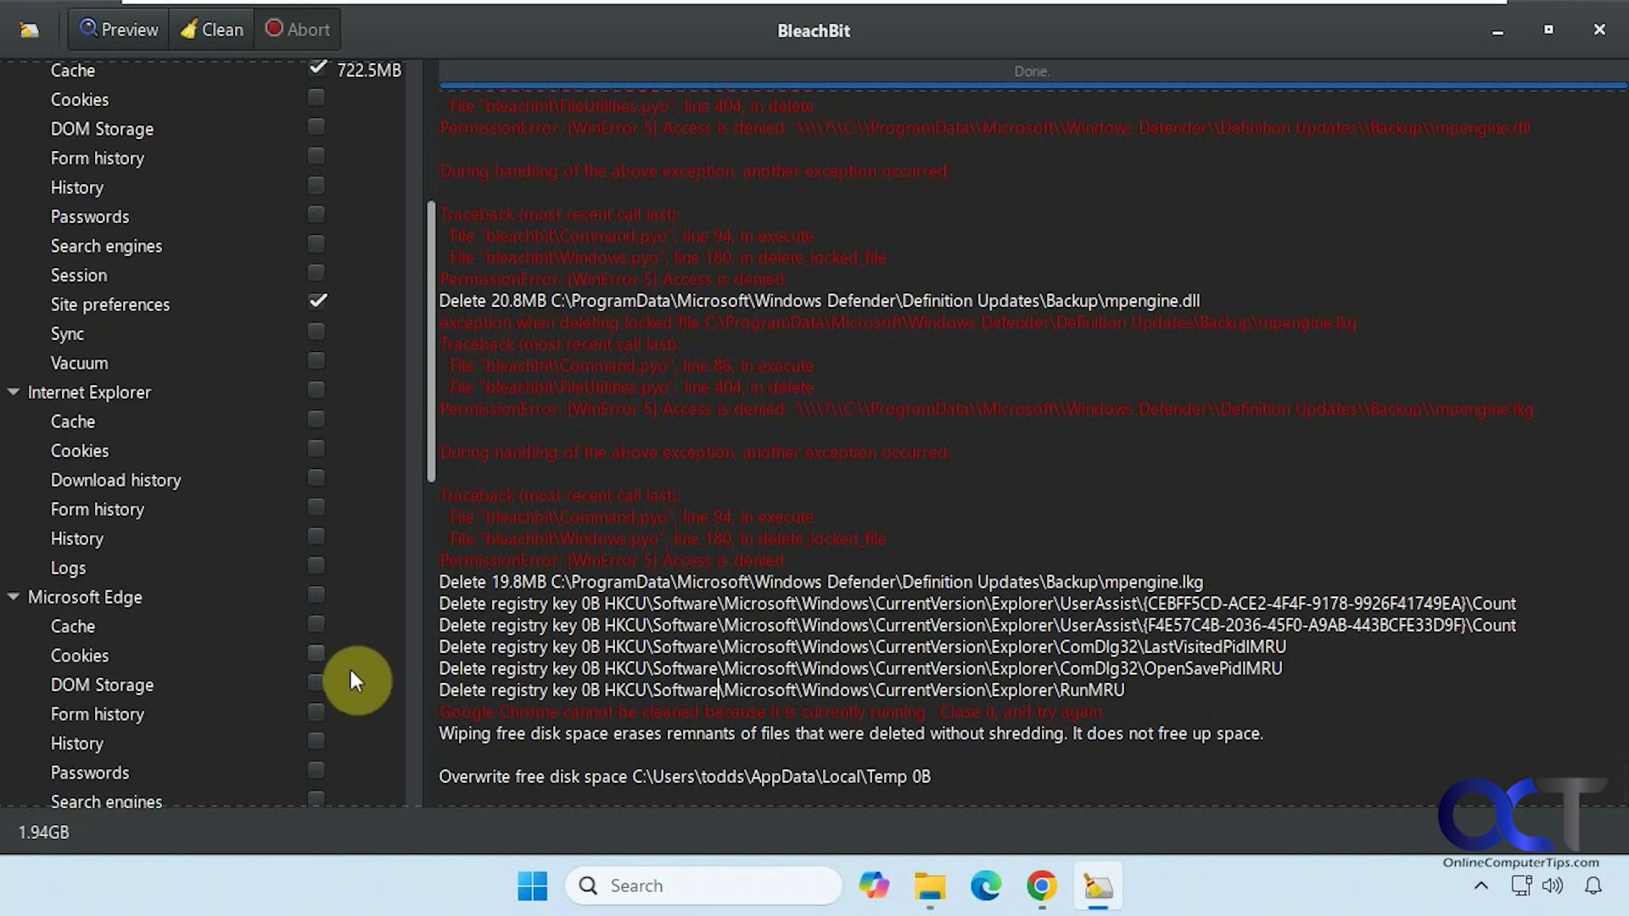
scroll(354, 681, down, 1)
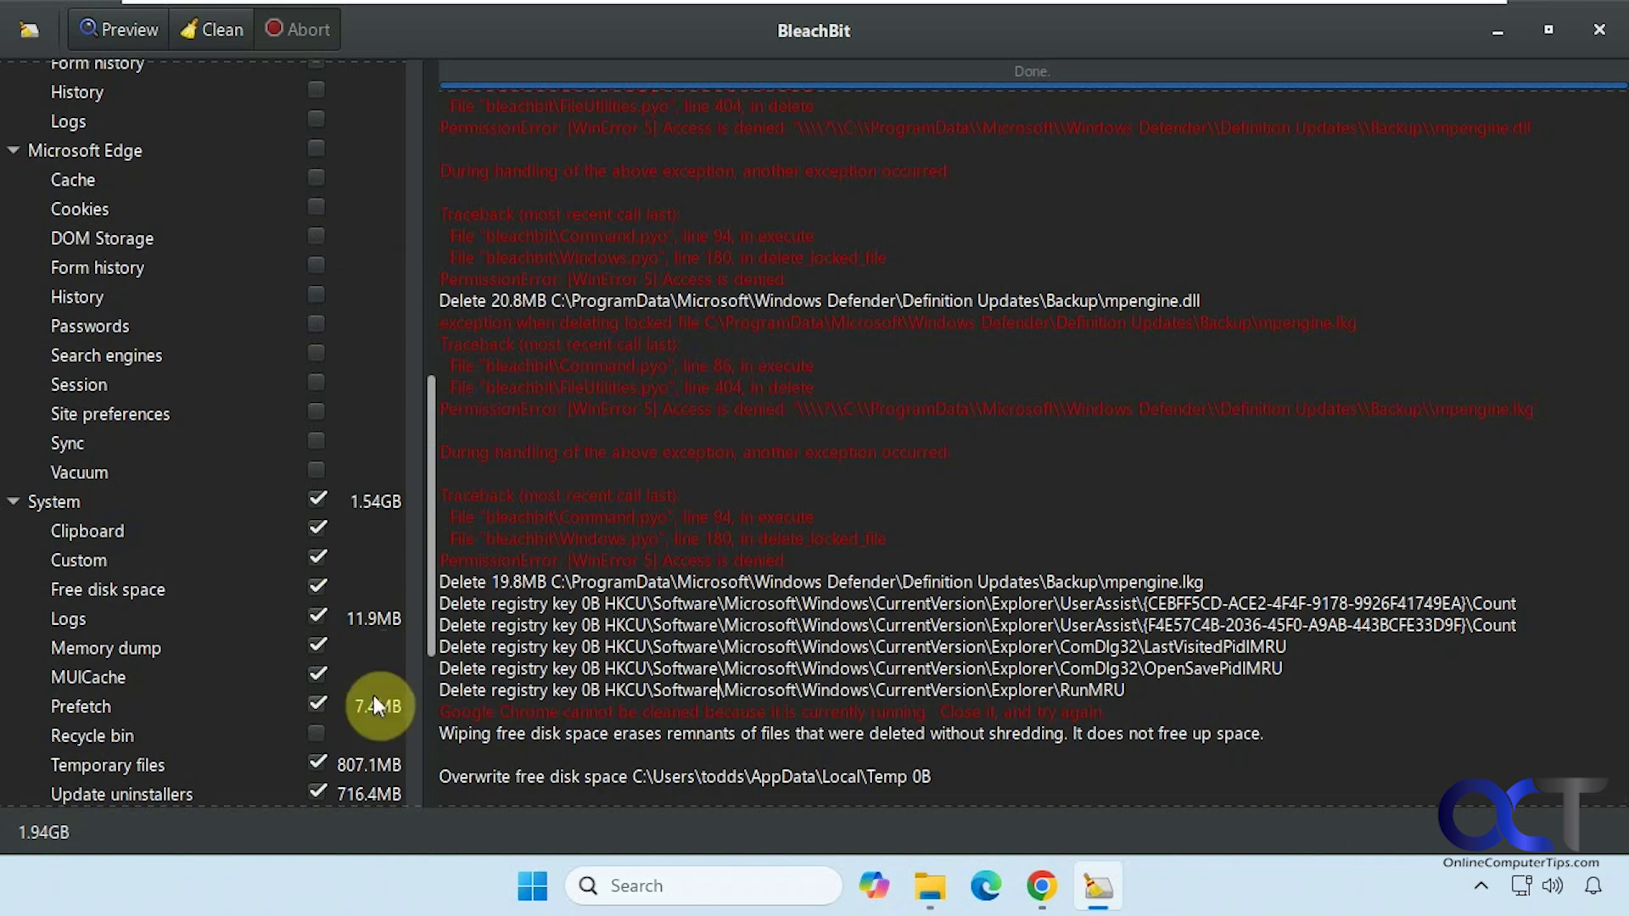
scroll(372, 711, down, 3)
scroll(371, 721, down, 3)
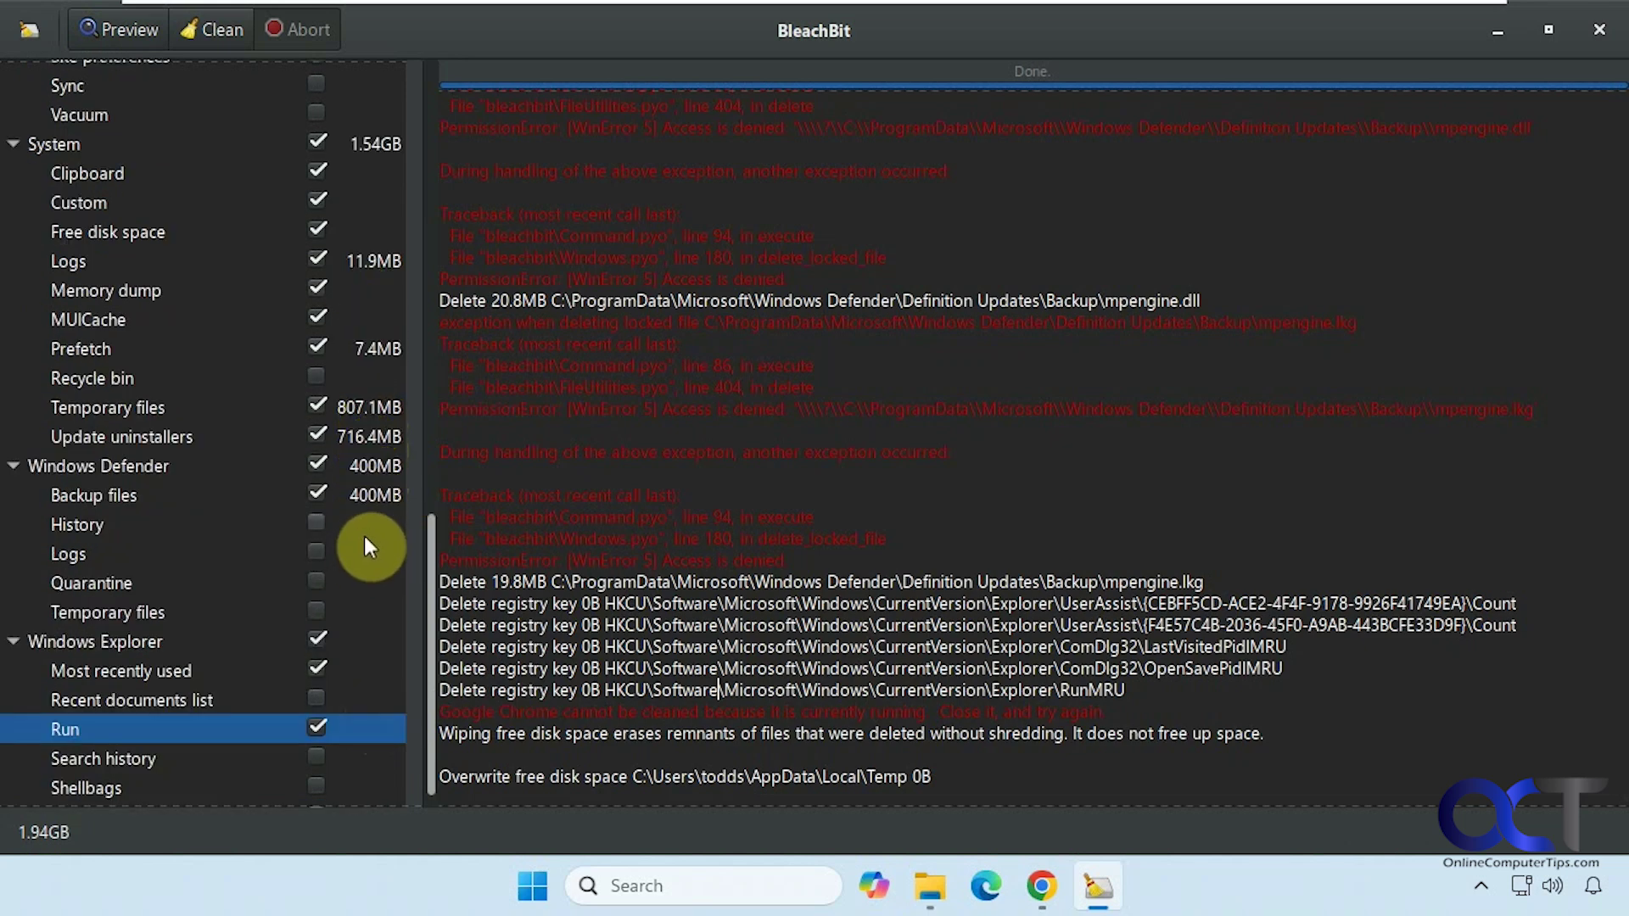
scroll(366, 543, down, 1)
scroll(365, 543, up, 10)
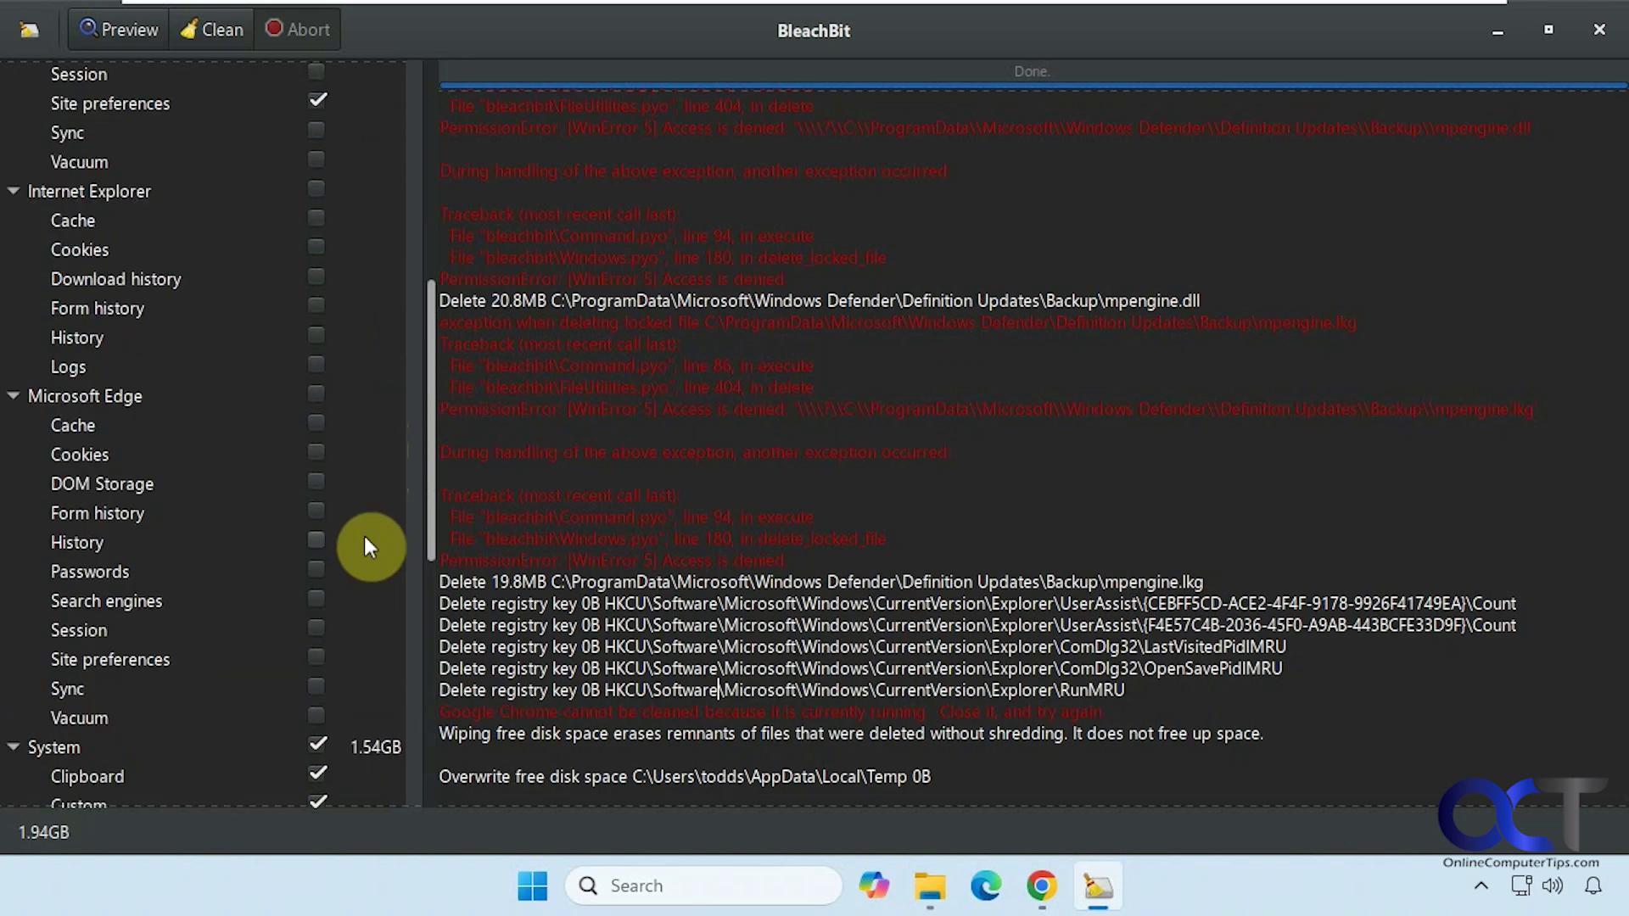
scroll(366, 543, up, 8)
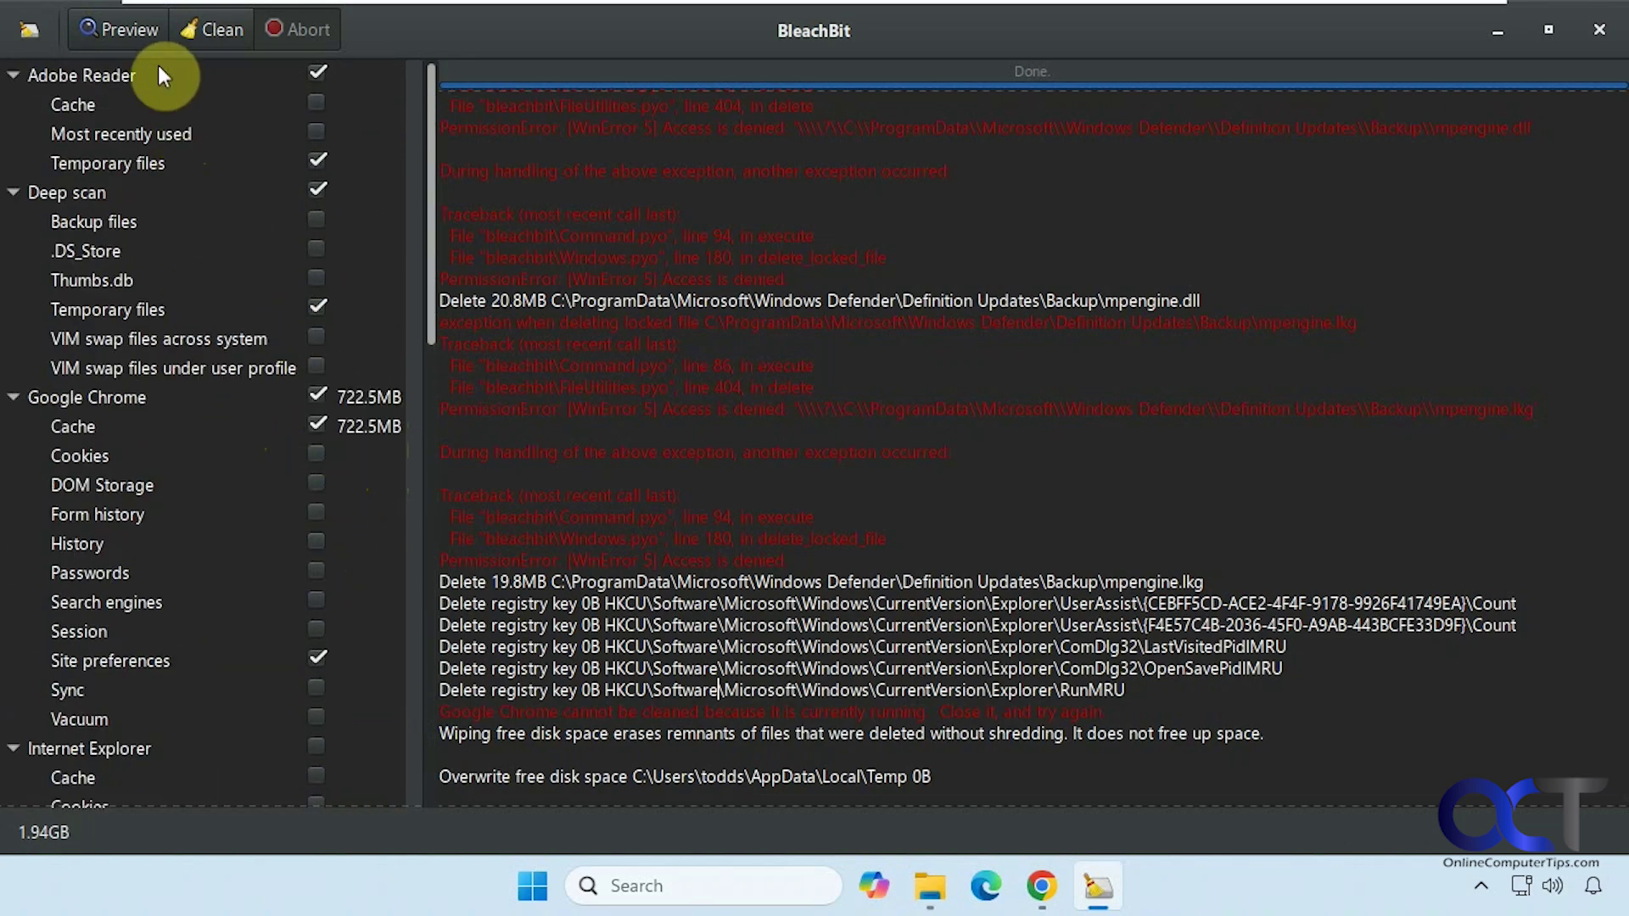
Run a new preview, reporting 1.2GB recoverable across 6910 files
click(122, 27)
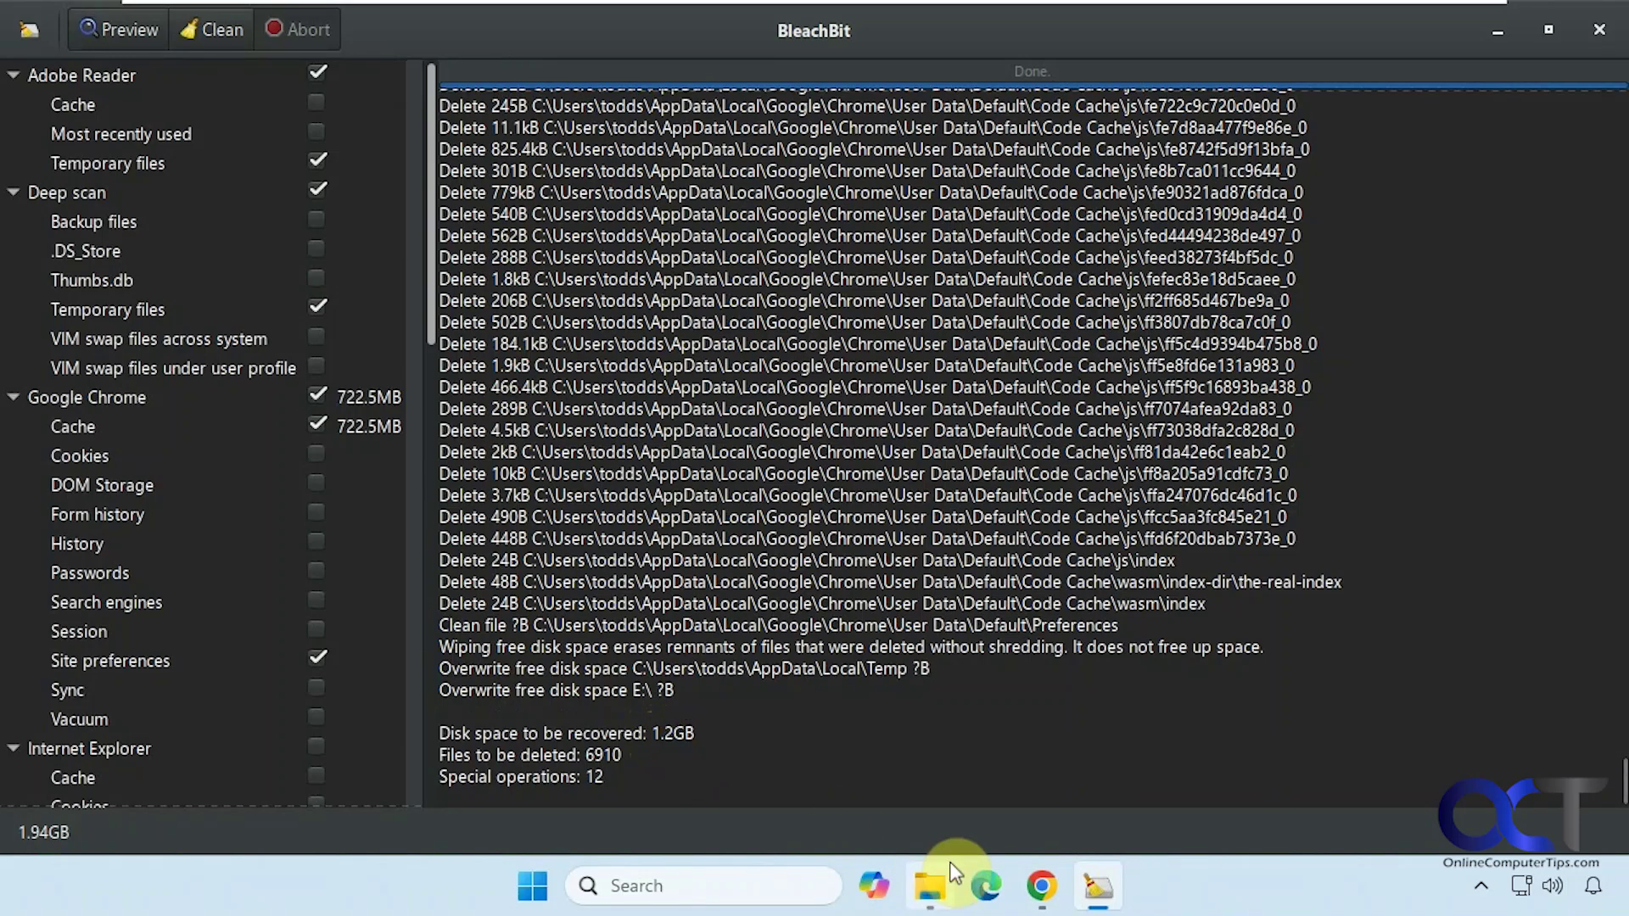
Close the Chrome and File Explorer windows from the taskbar
right_click(1041, 884)
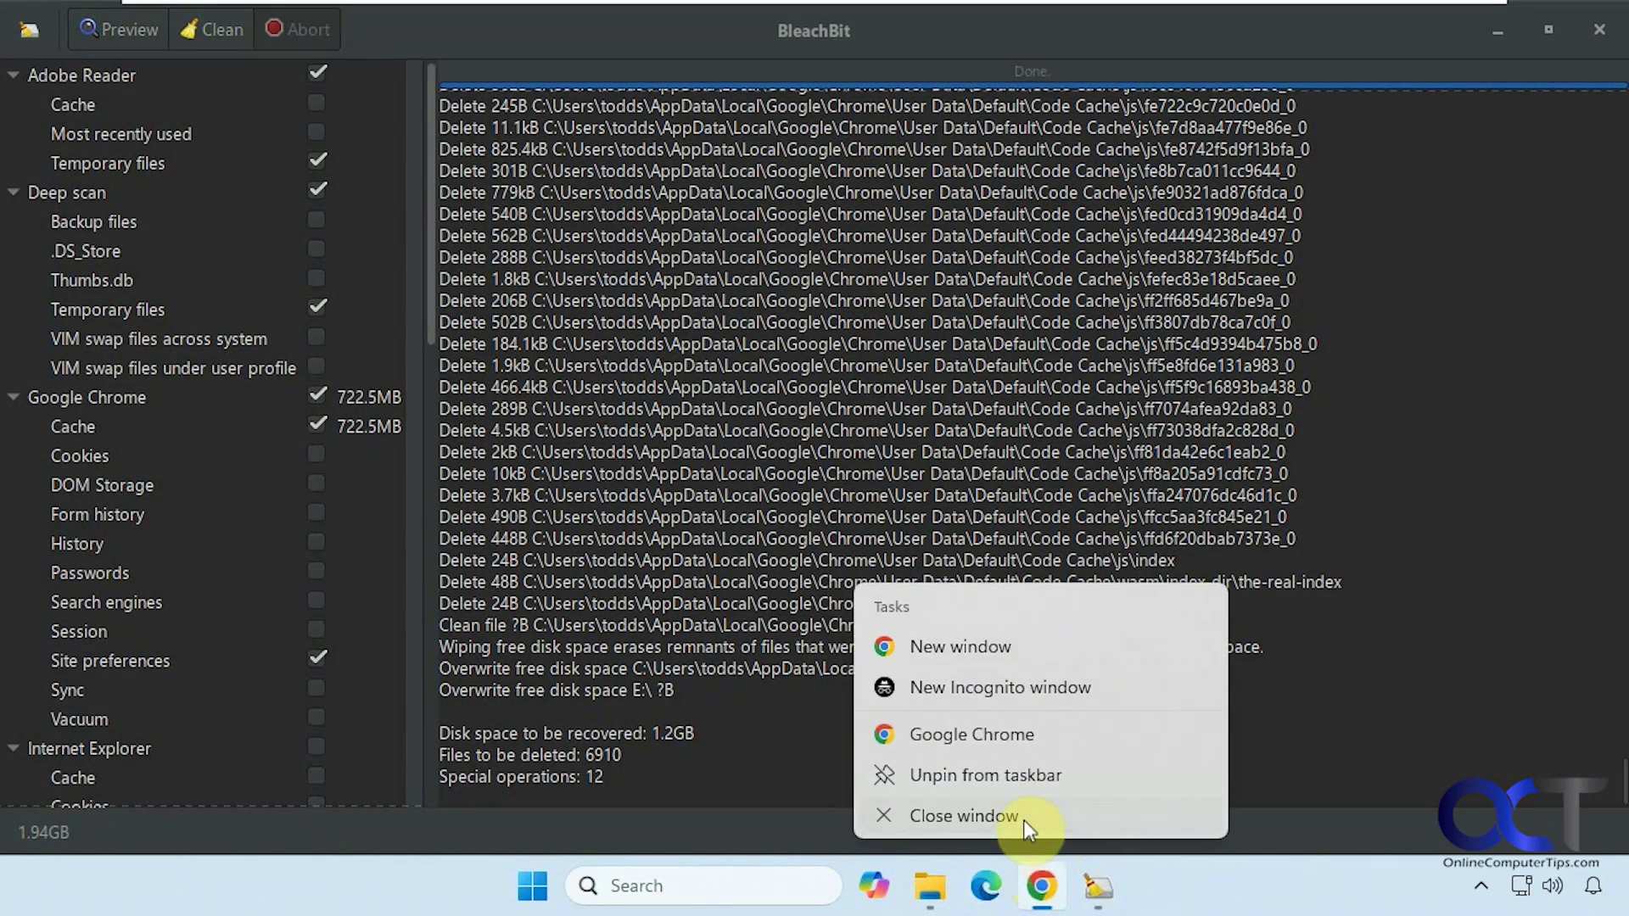
click(1020, 818)
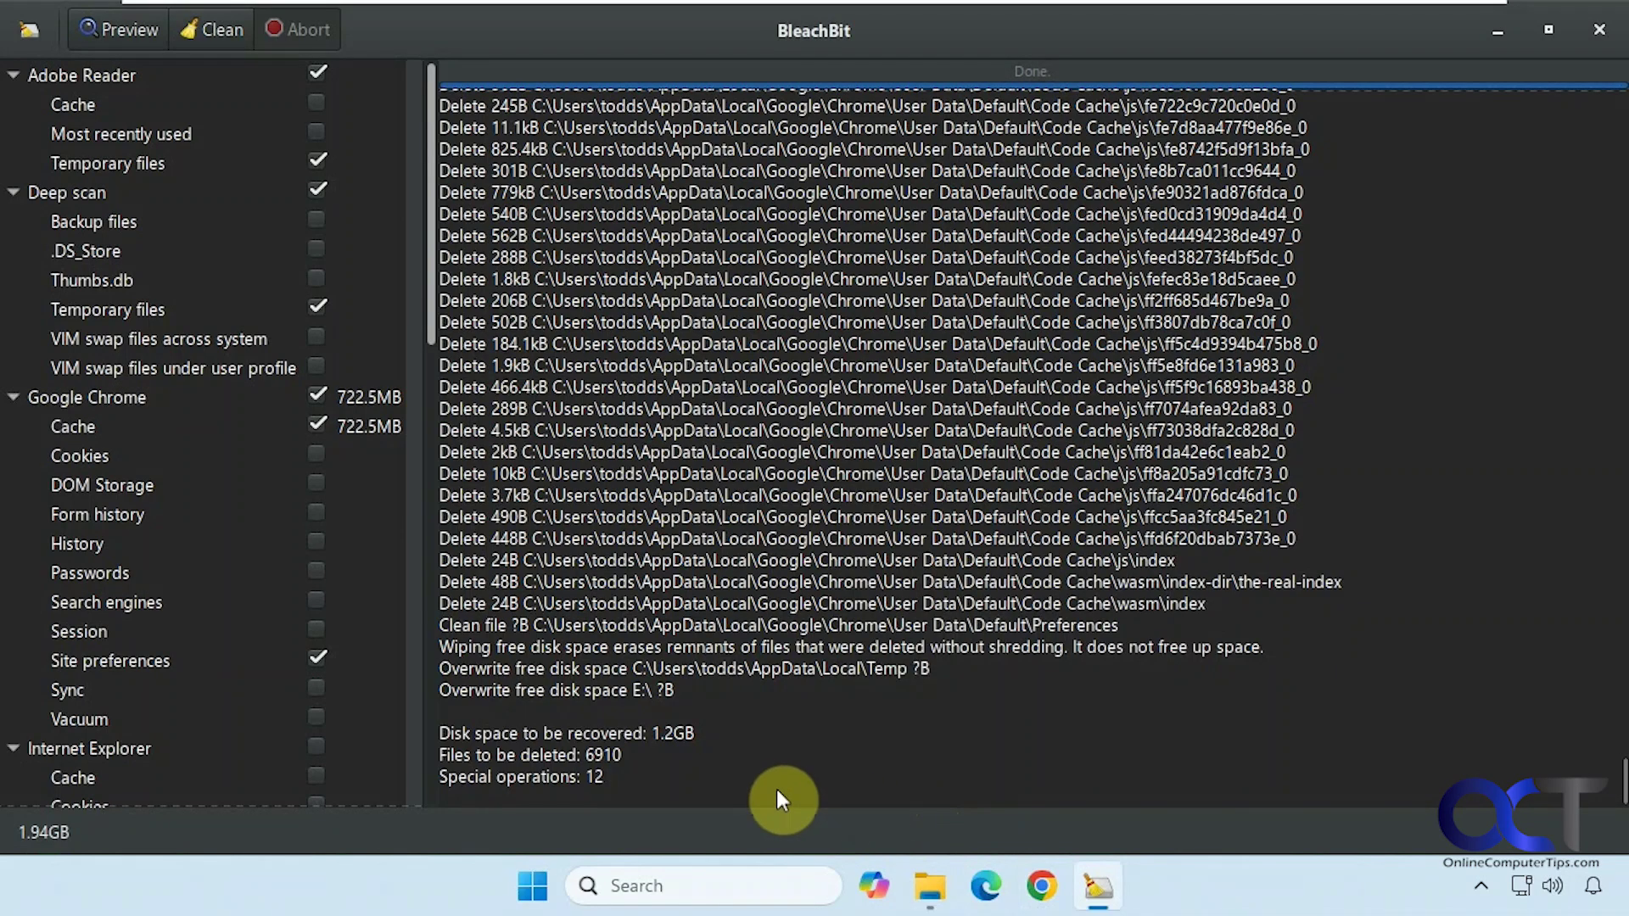
right_click(930, 882)
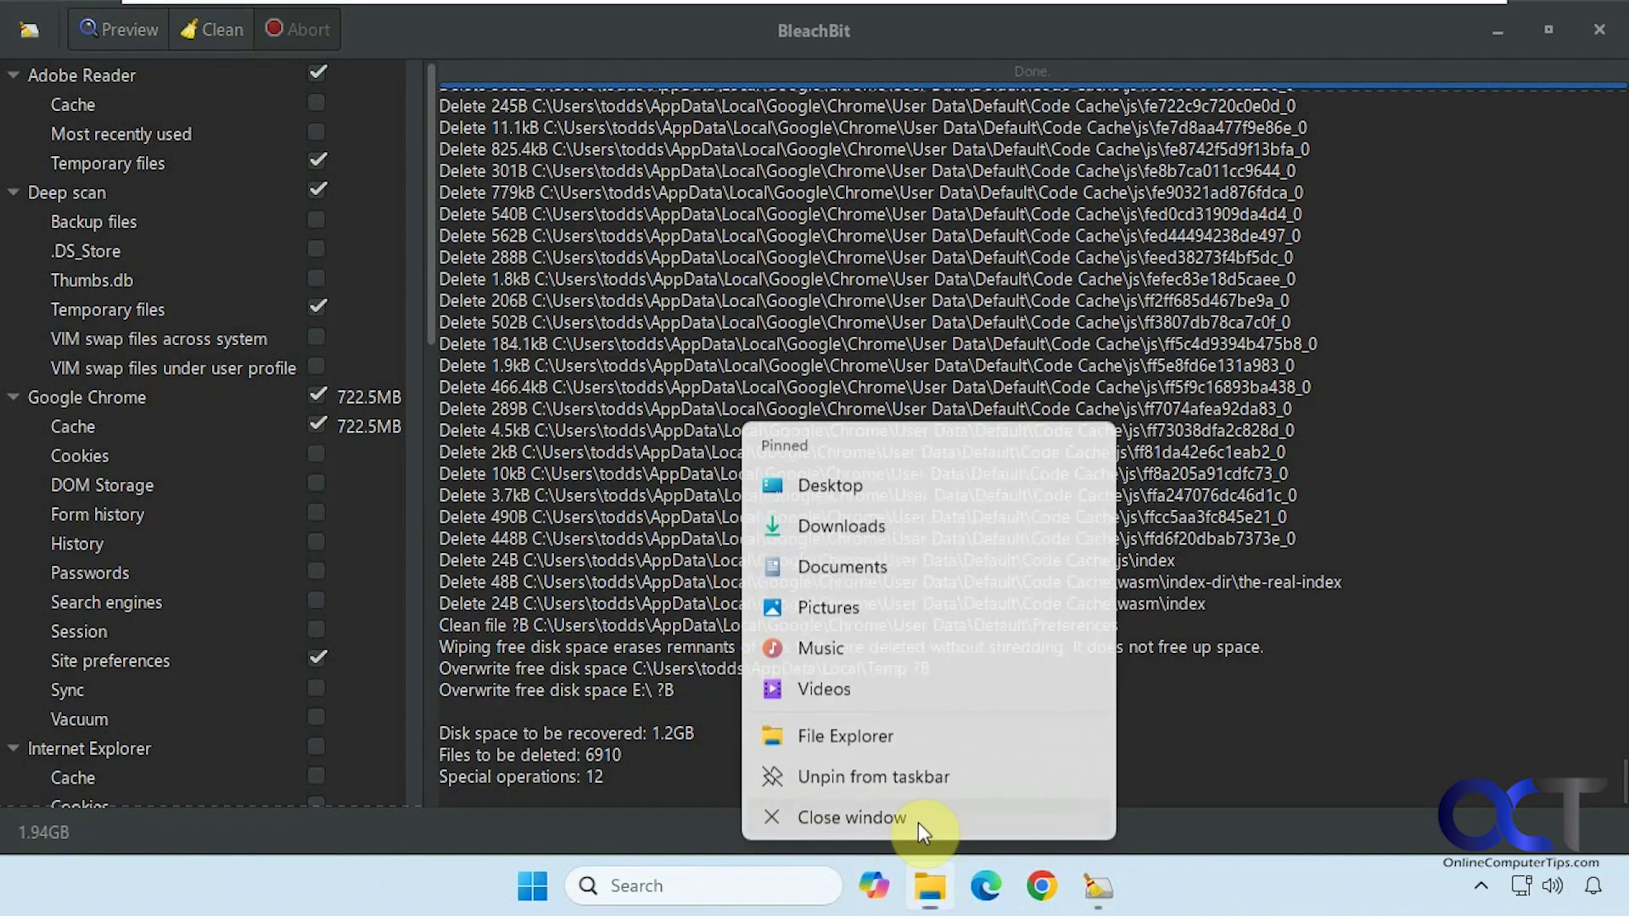
click(918, 818)
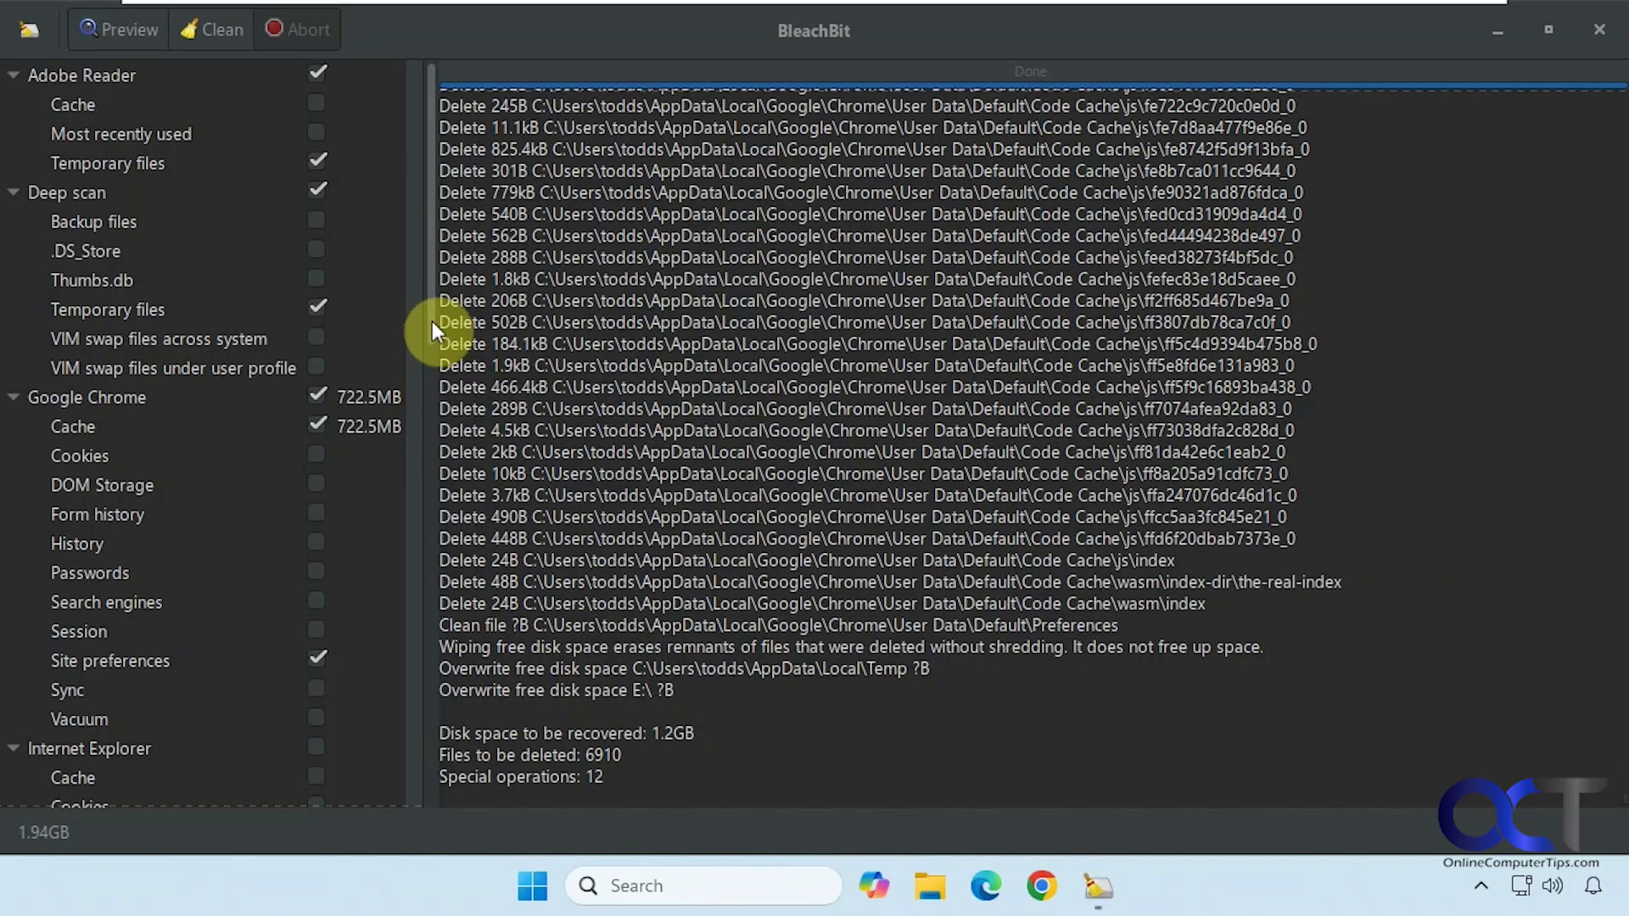
Uncheck System > Free disk space and start cleaning the checked items
drag(431, 320, 443, 672)
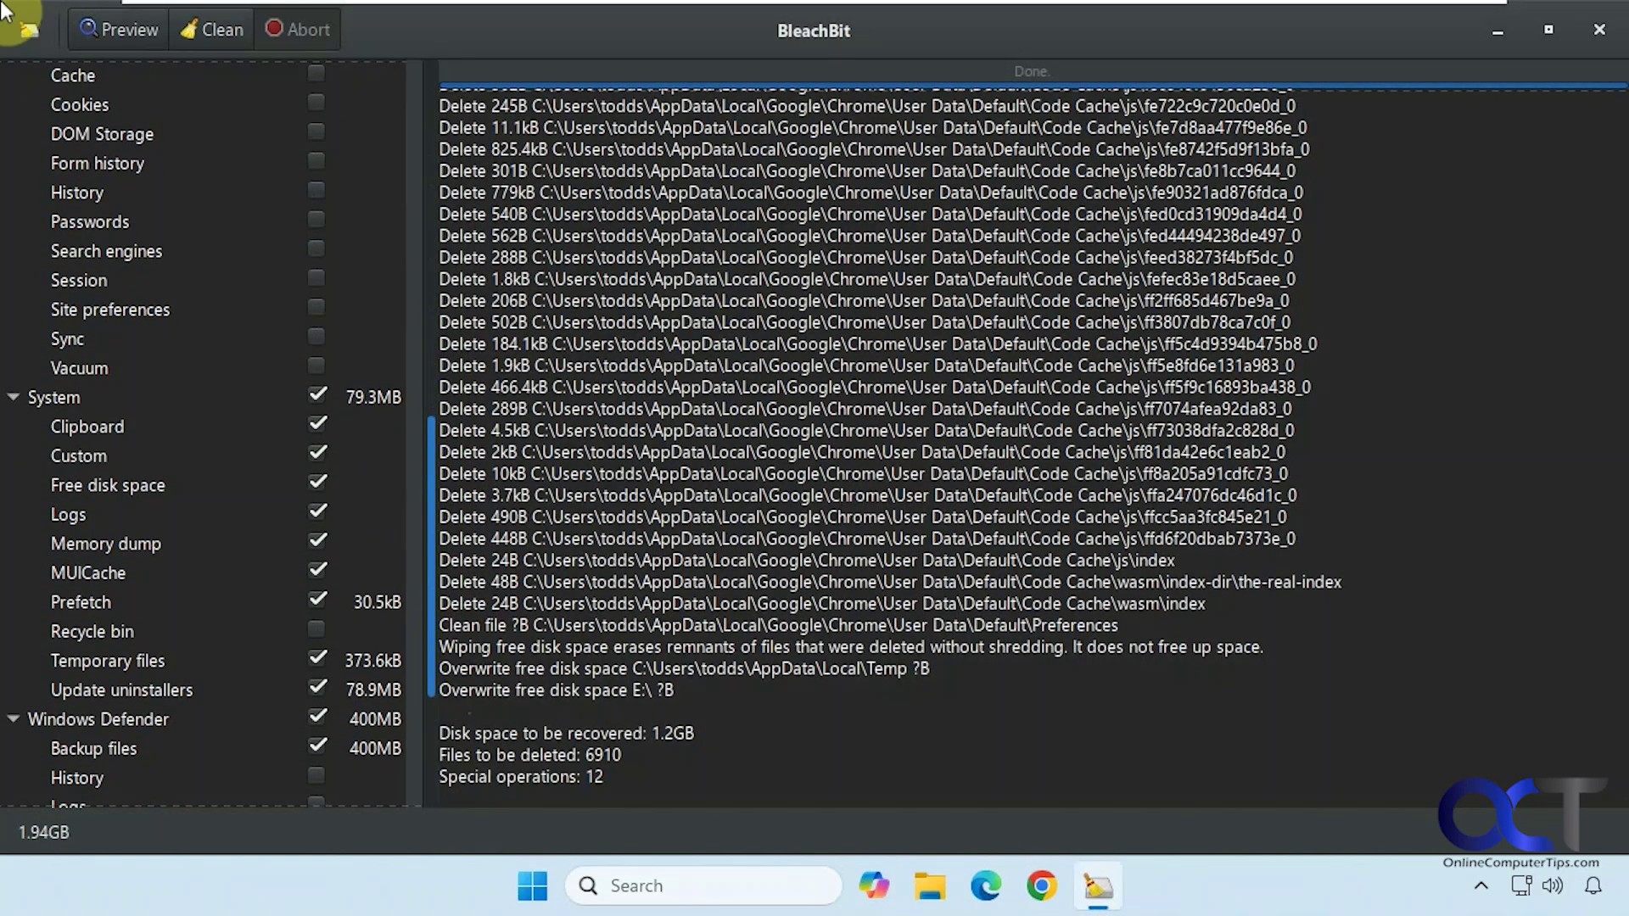
click(318, 485)
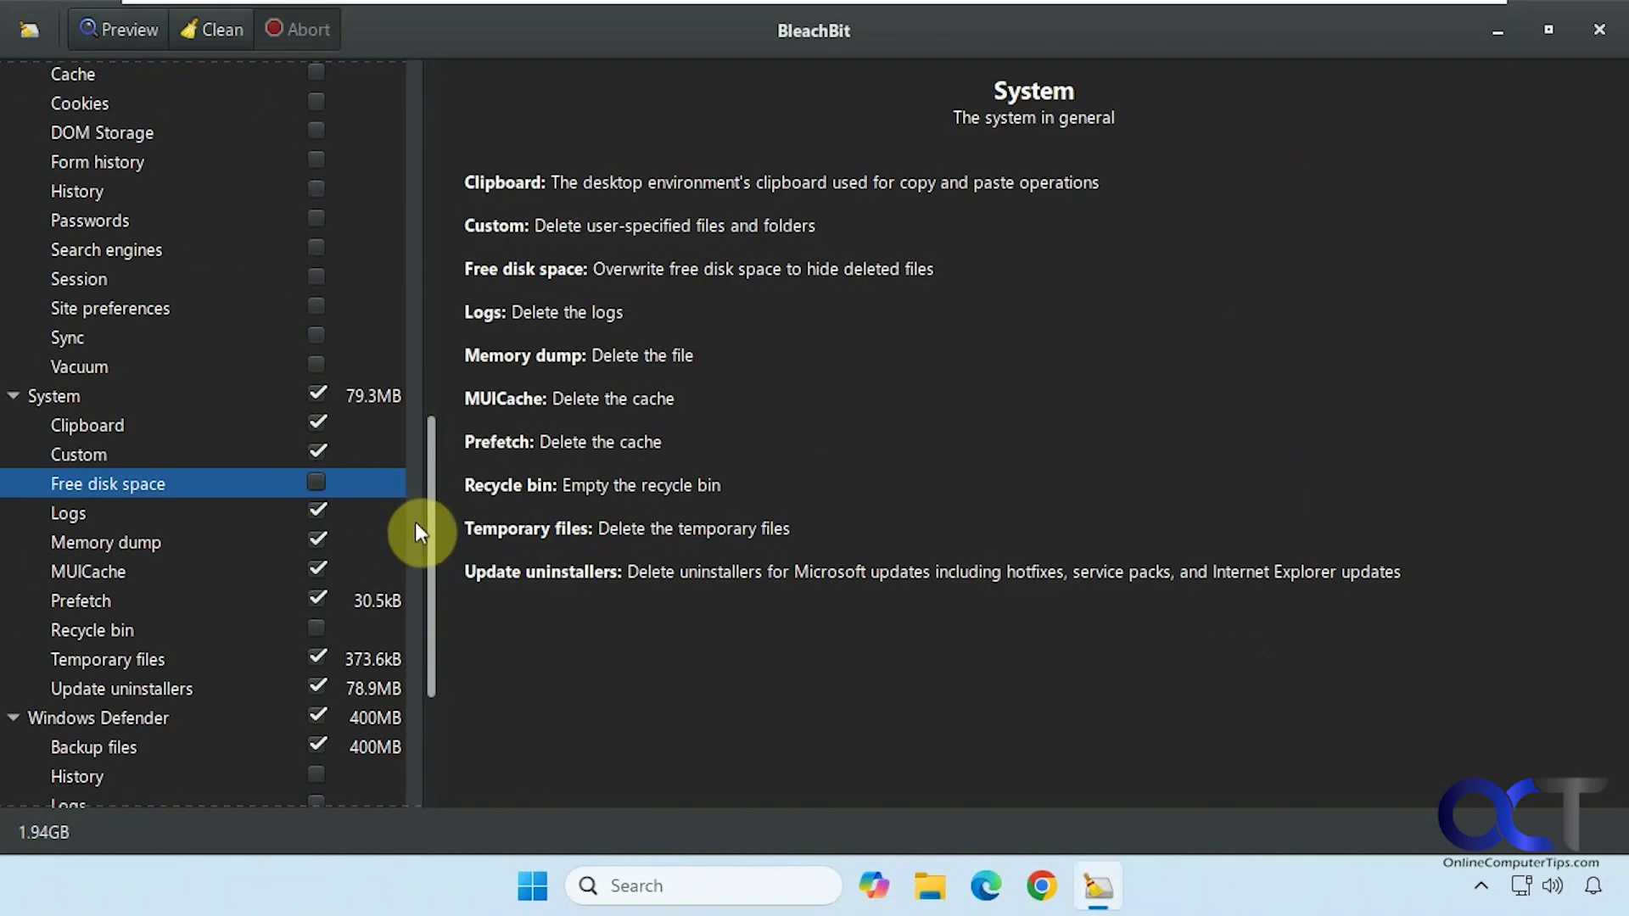
drag(432, 518, 420, 153)
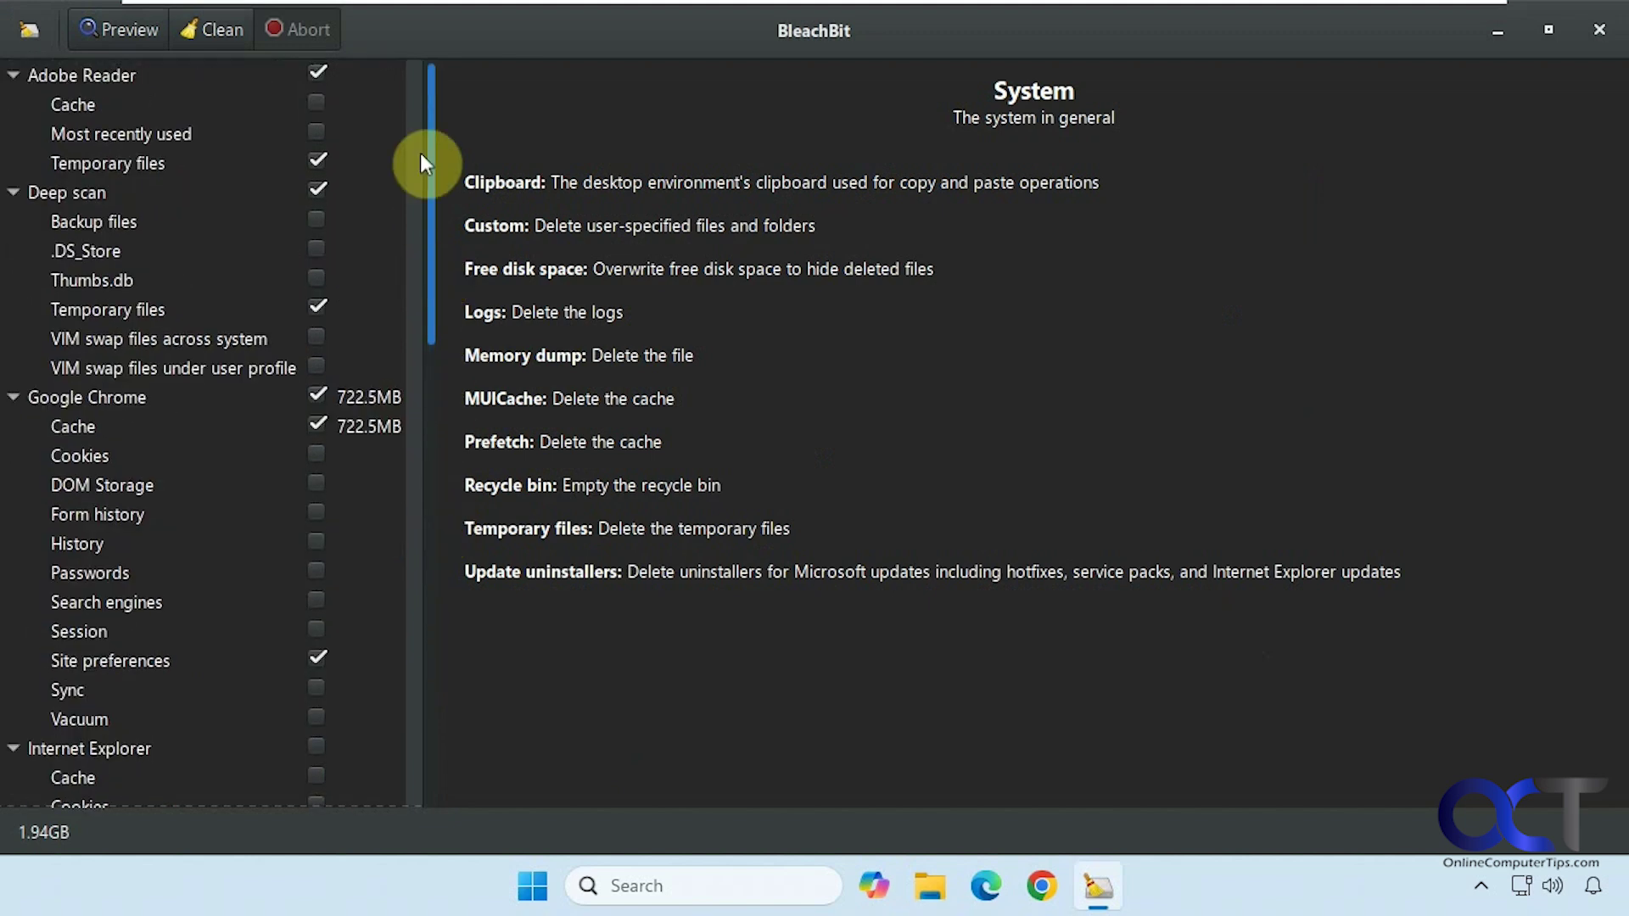
click(212, 29)
Confirm deletion to recover 1.2GB, then preview again showing 400.3MB across 31 files
click(833, 551)
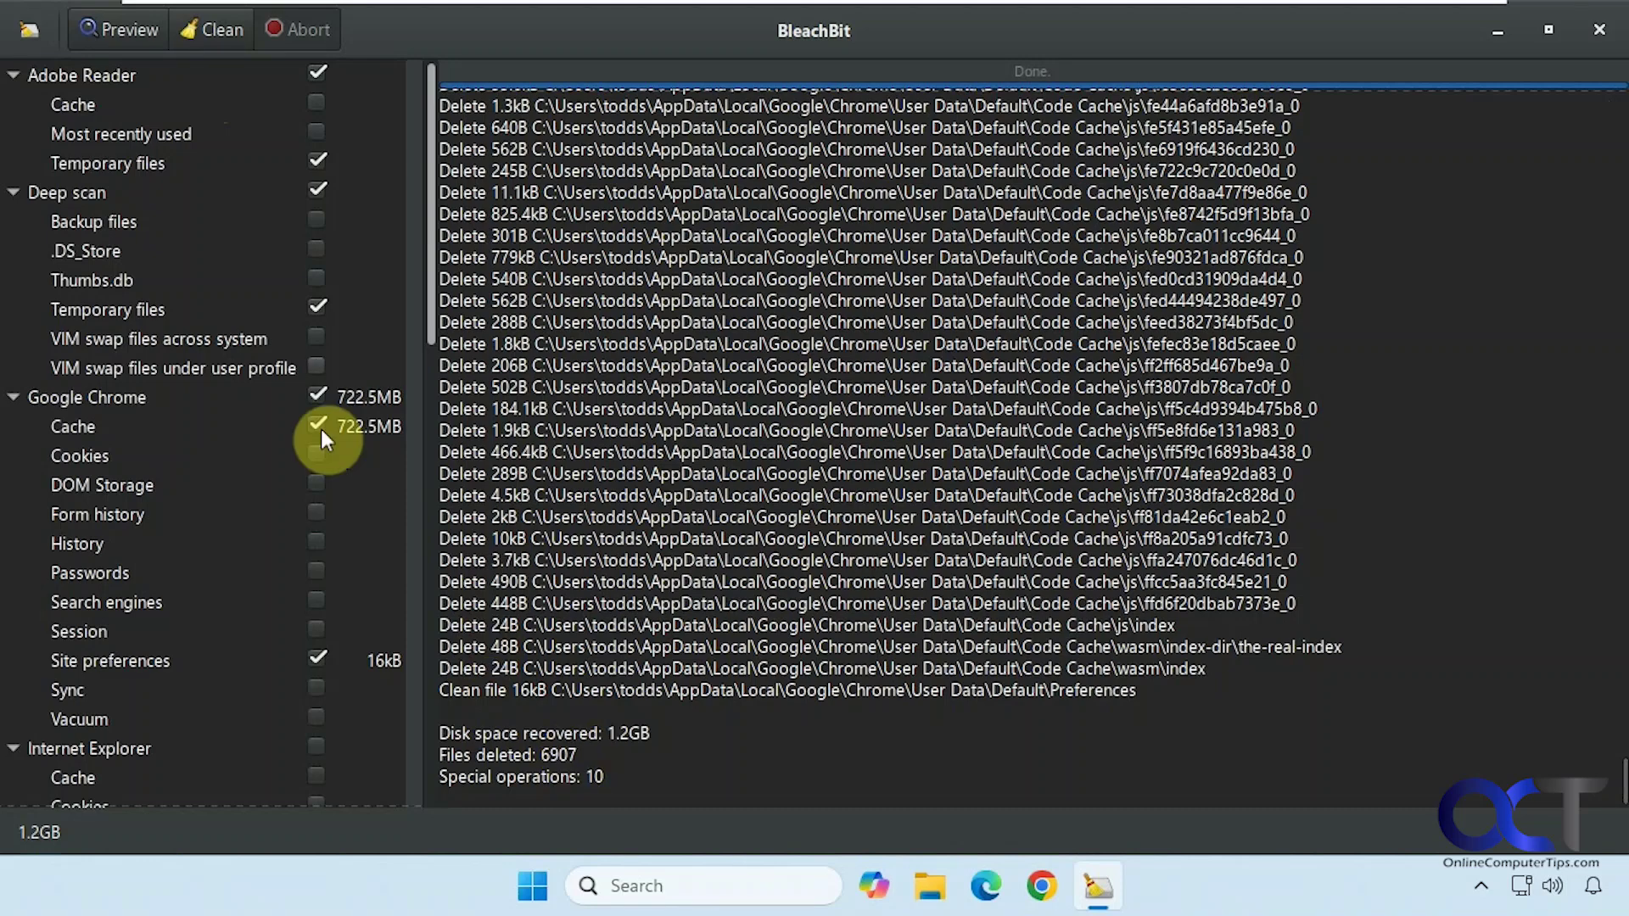
click(129, 24)
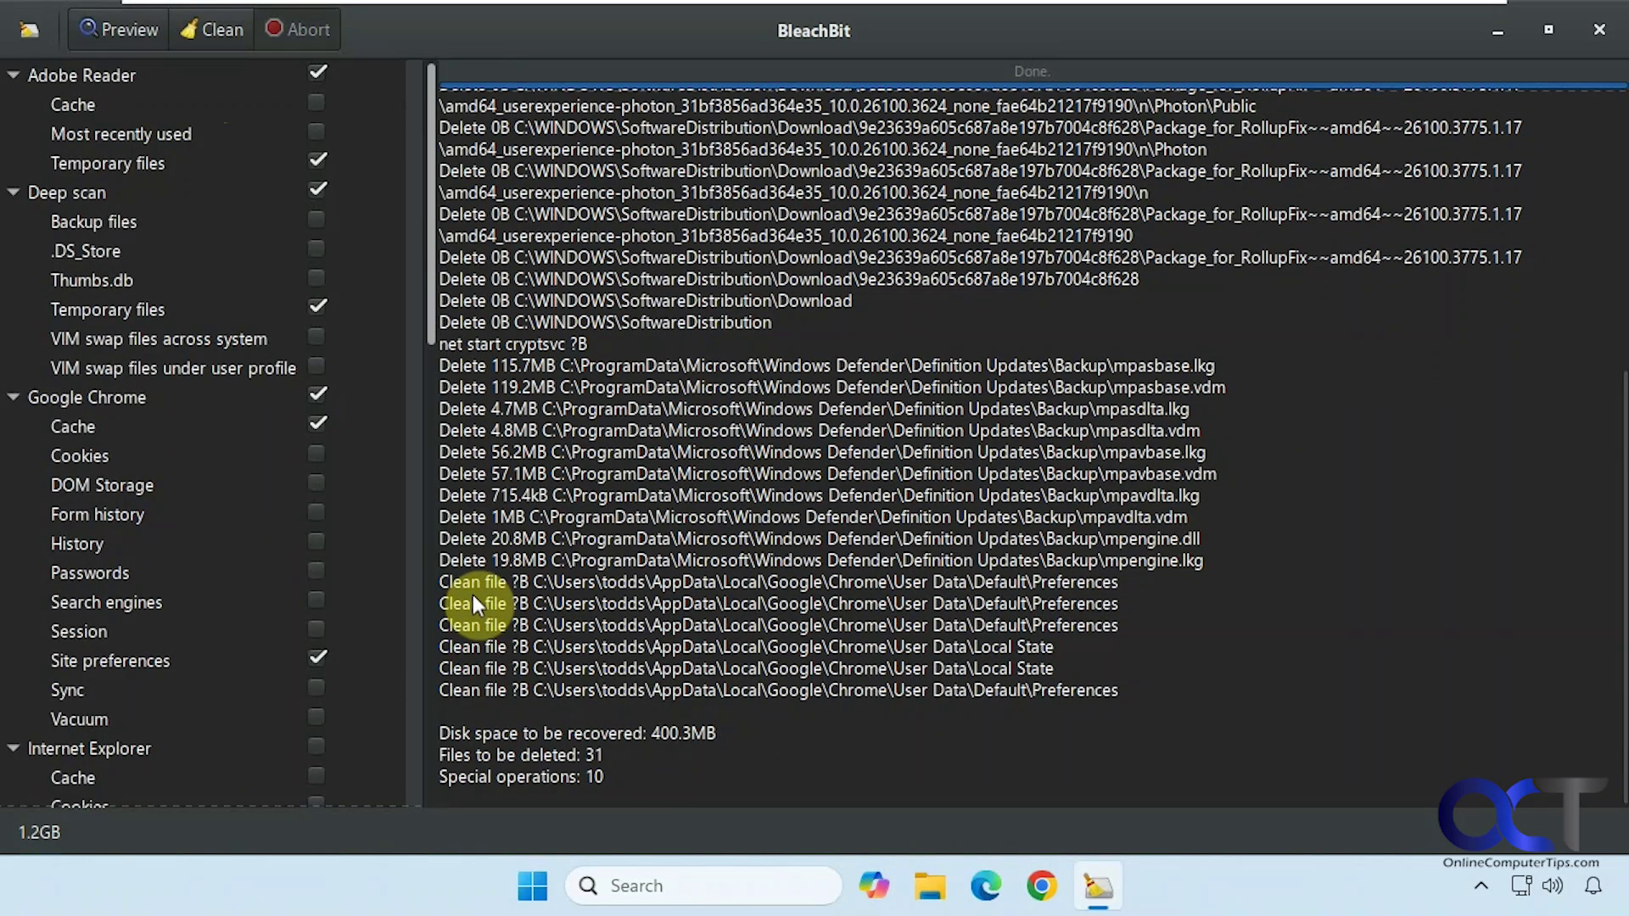
Clean and delete the remaining 31 files (400.3MB), then review access-denied errors in the log
click(226, 27)
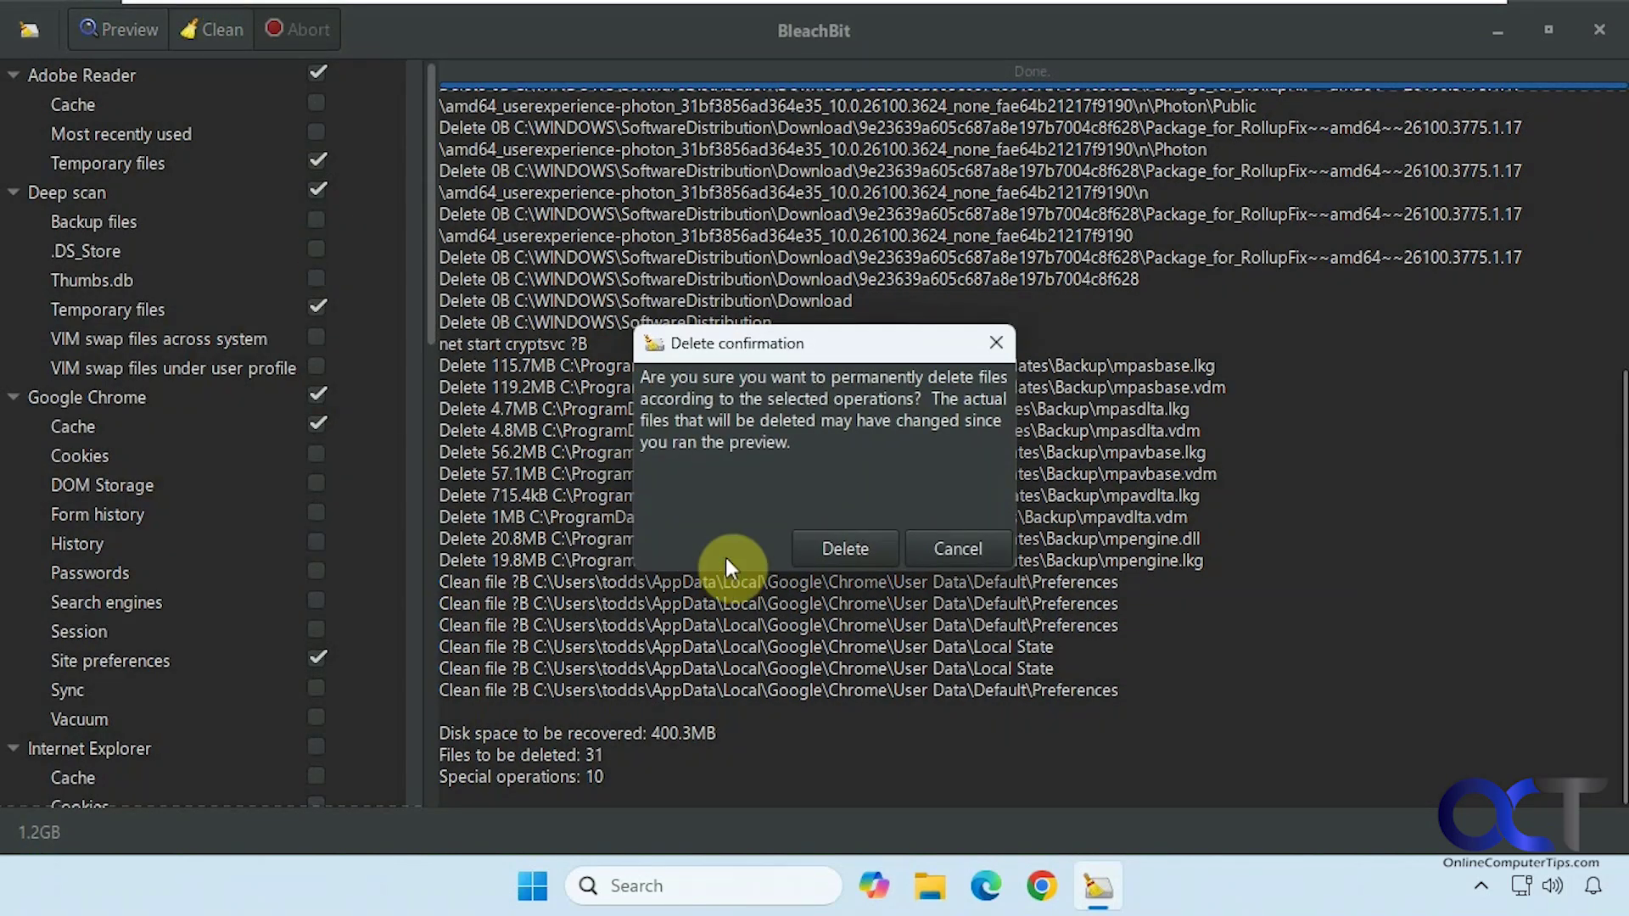
click(844, 552)
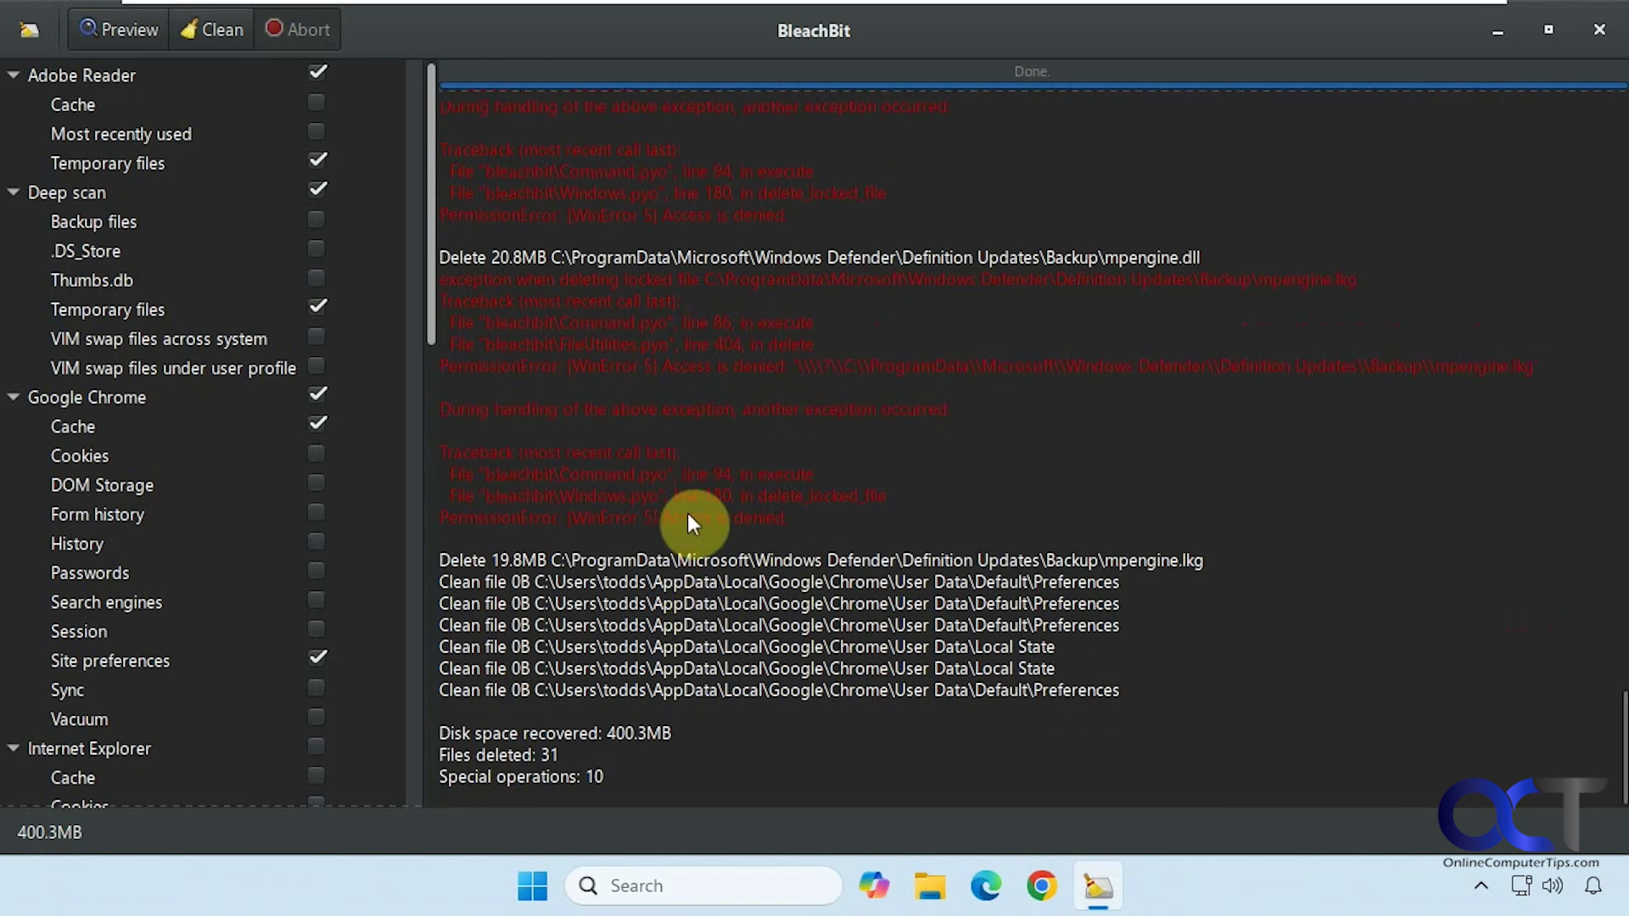
scroll(689, 522, up, 5)
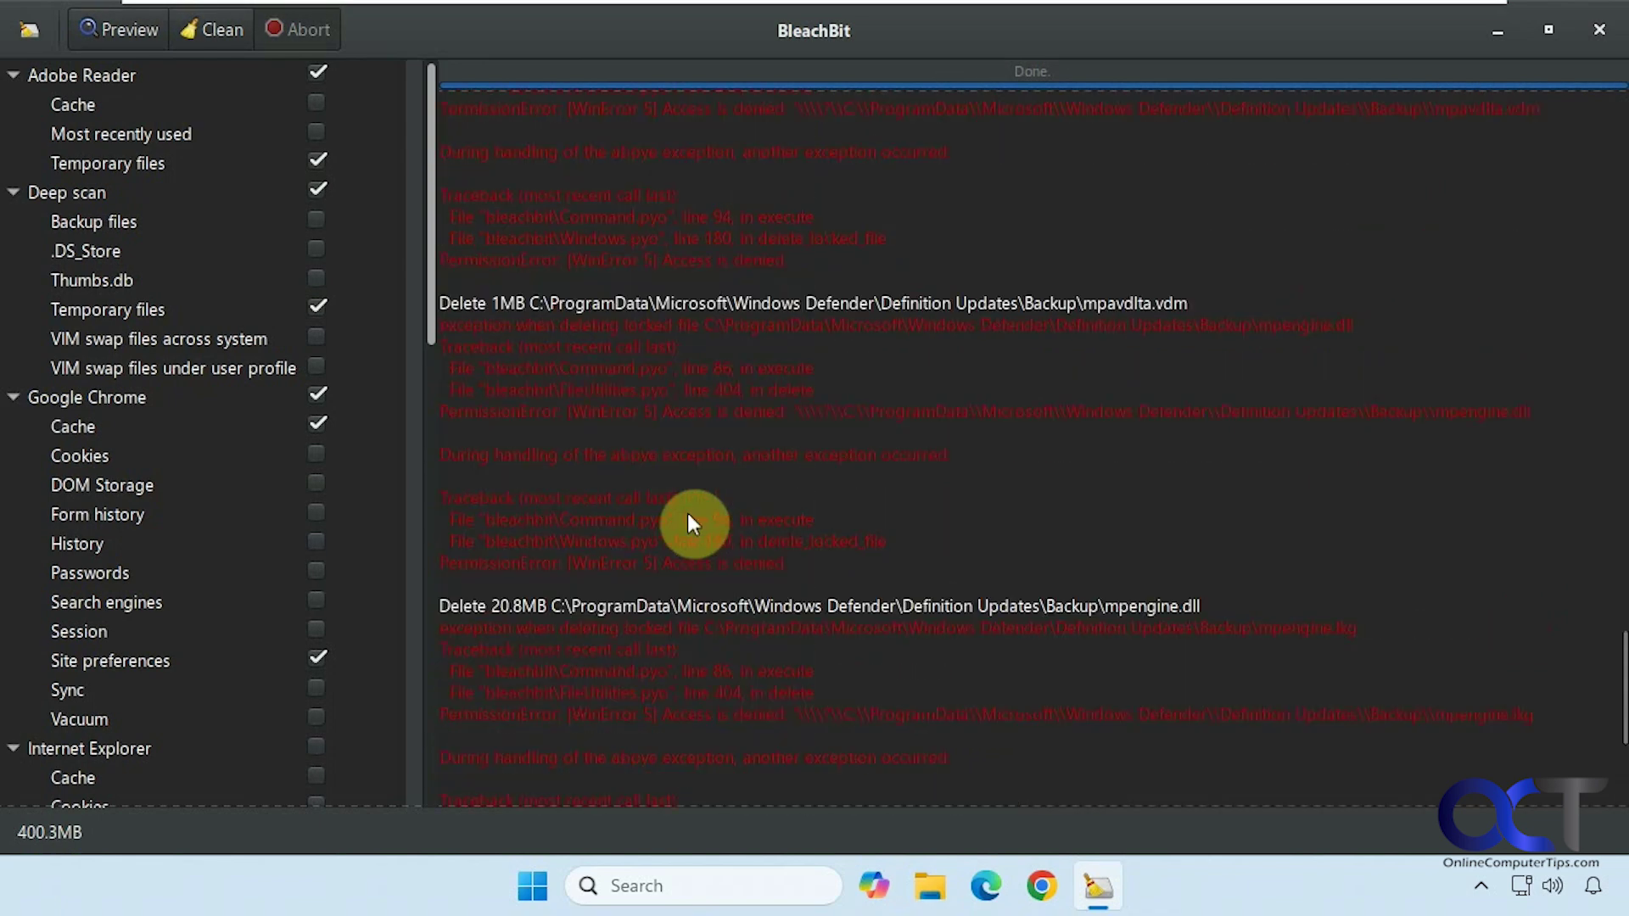
scroll(688, 522, up, 7)
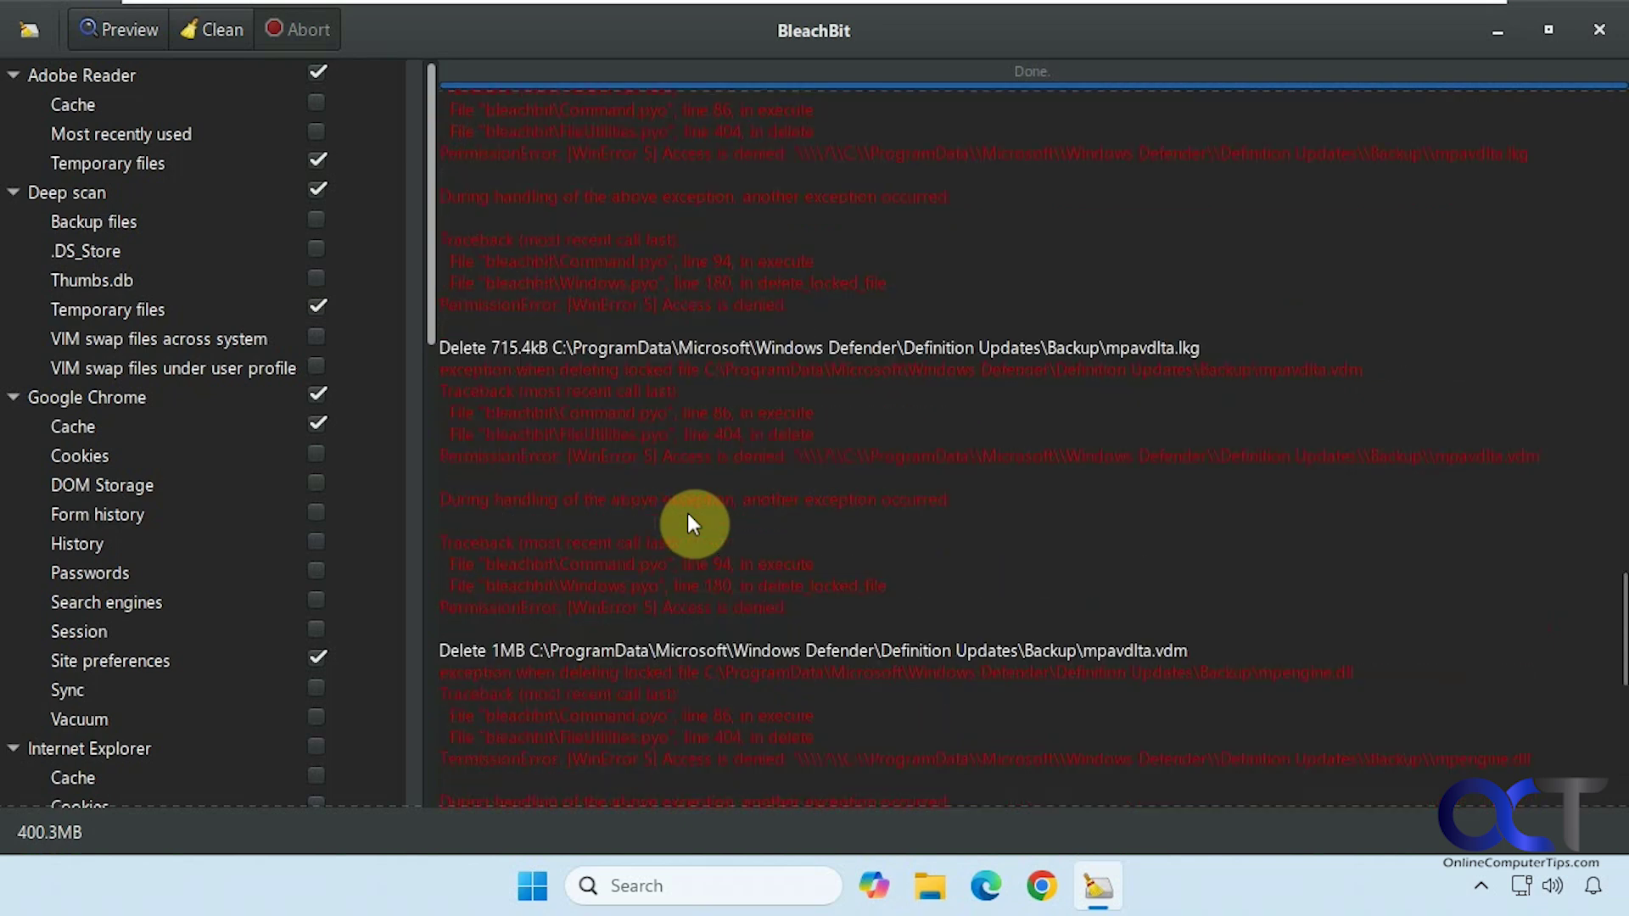
scroll(649, 570, down, 10)
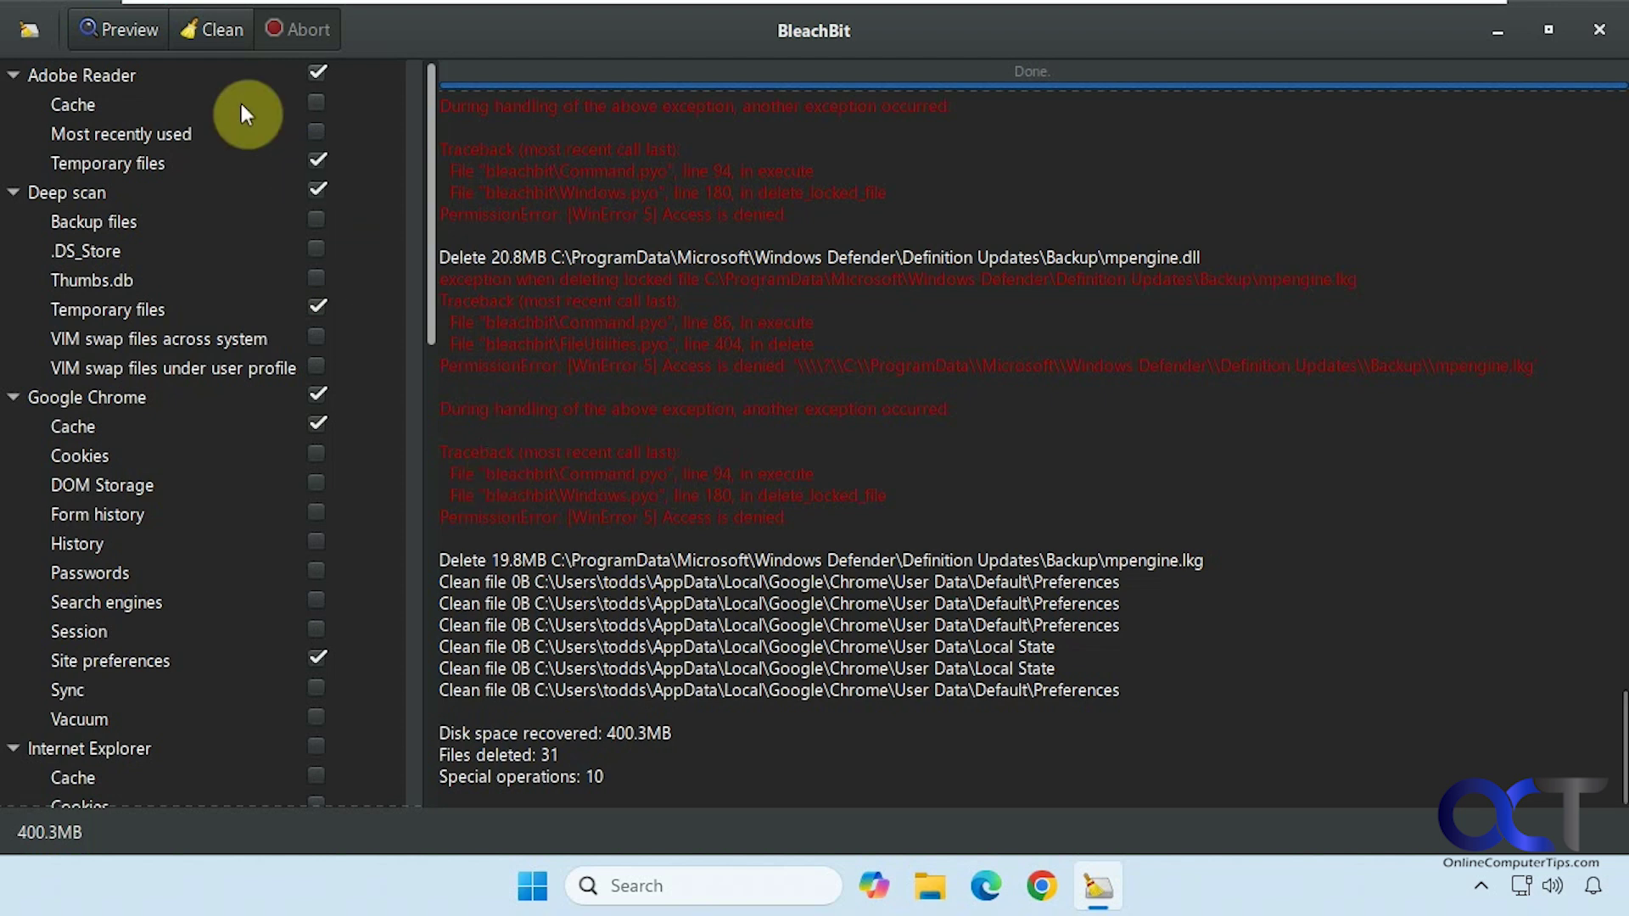
Clean again confirming deletion of 400.3MB, then preview, which still lists 400.3MB across 31 files
click(209, 33)
click(826, 543)
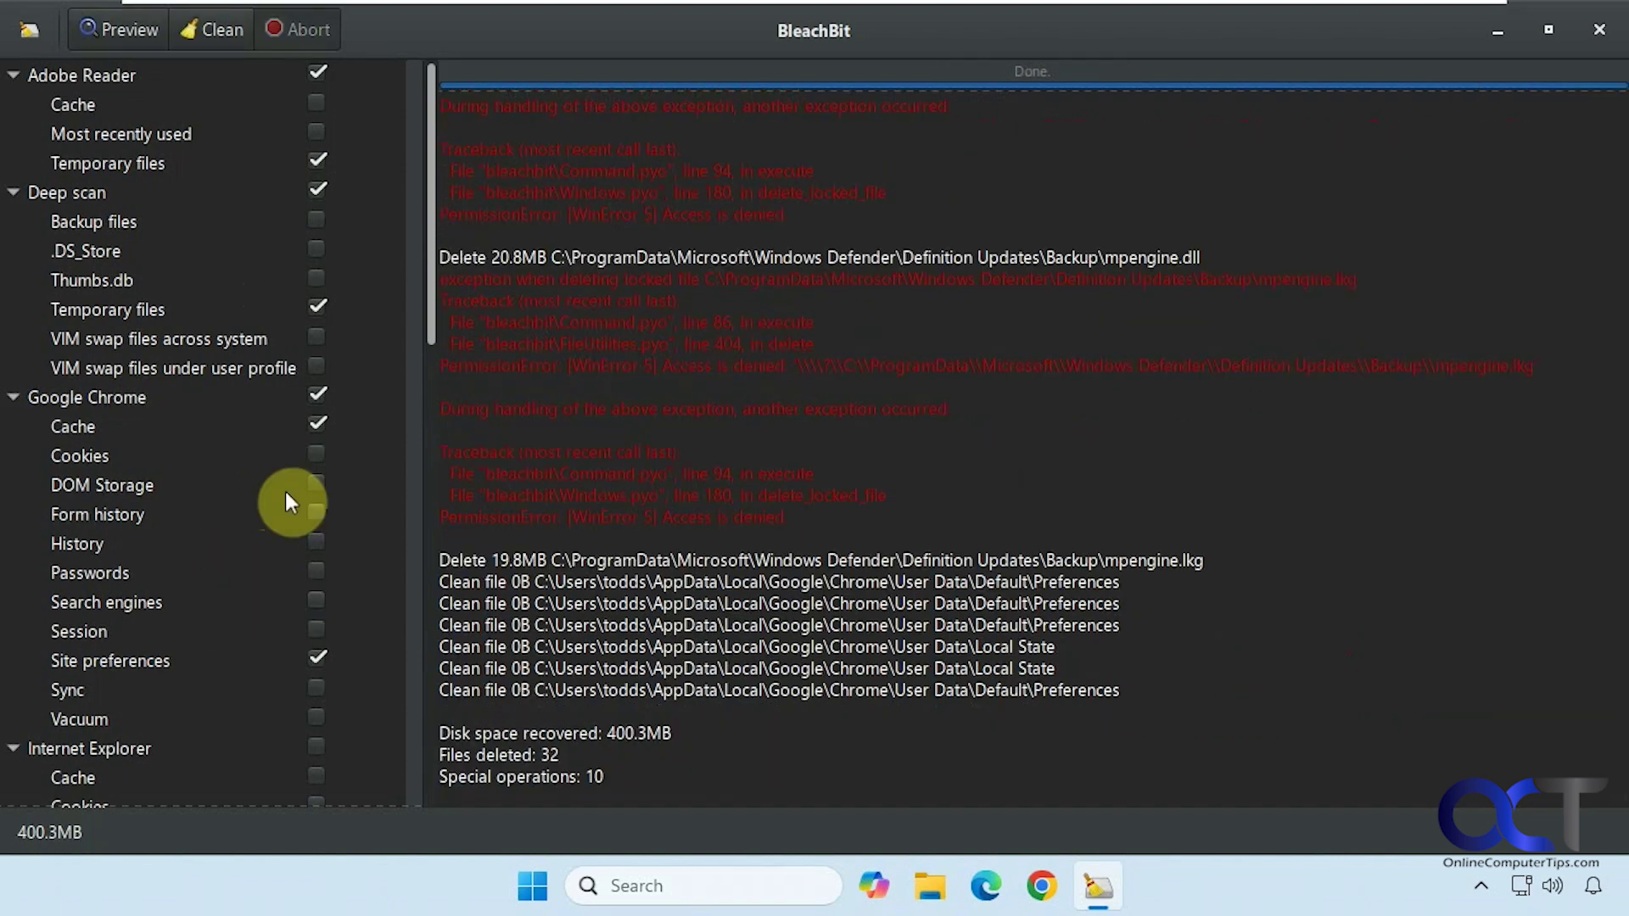
click(124, 31)
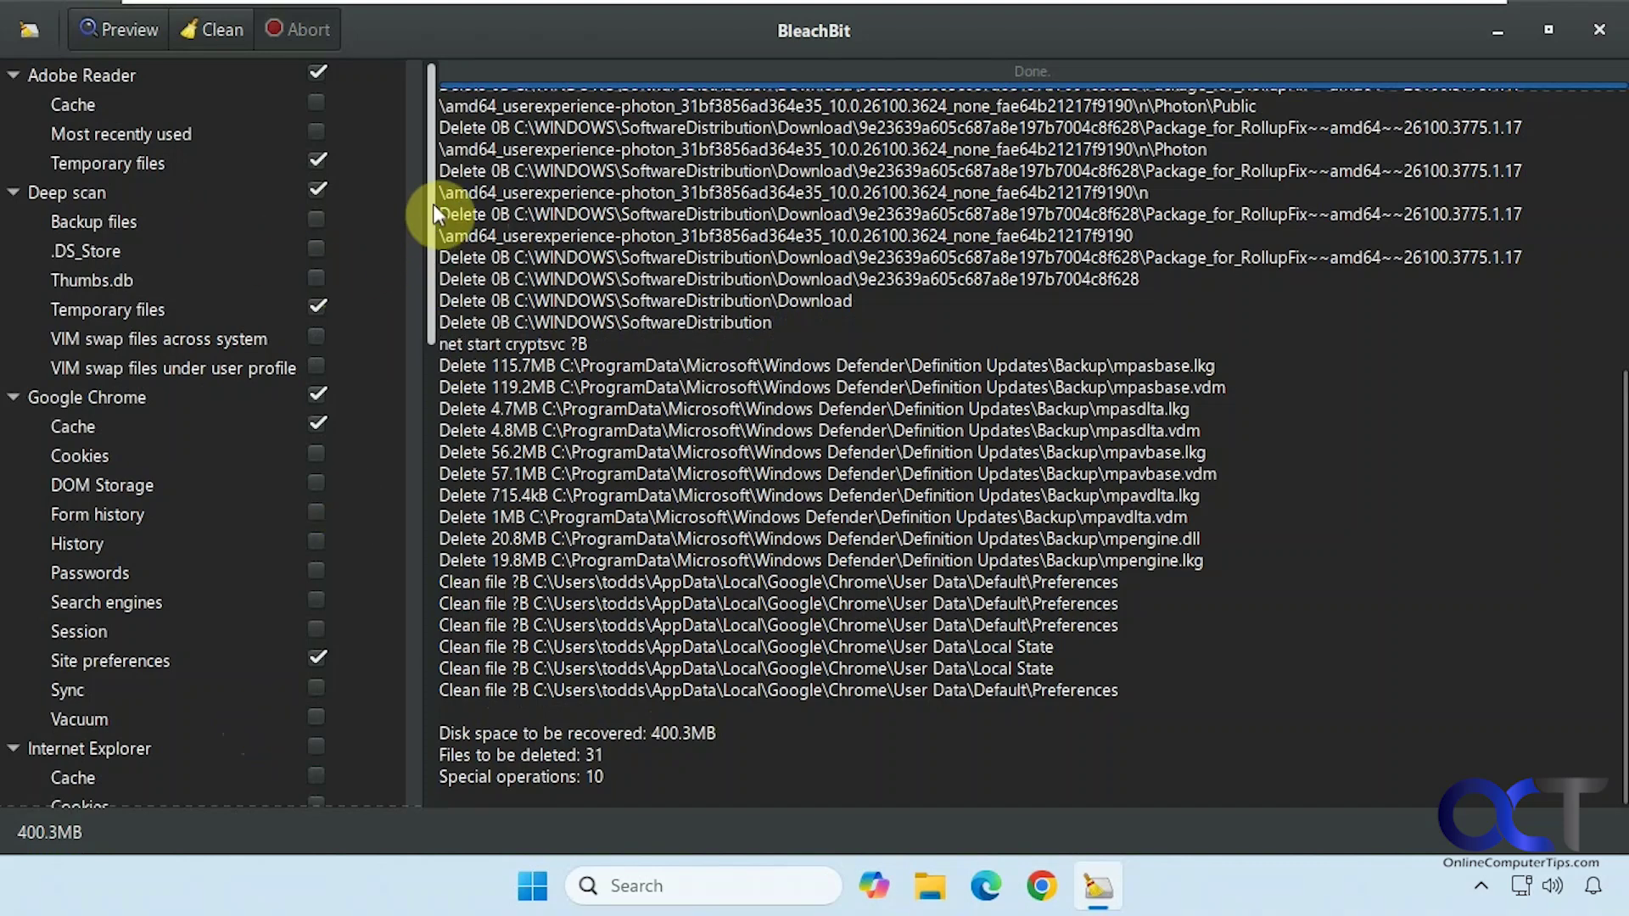
drag(429, 201, 431, 659)
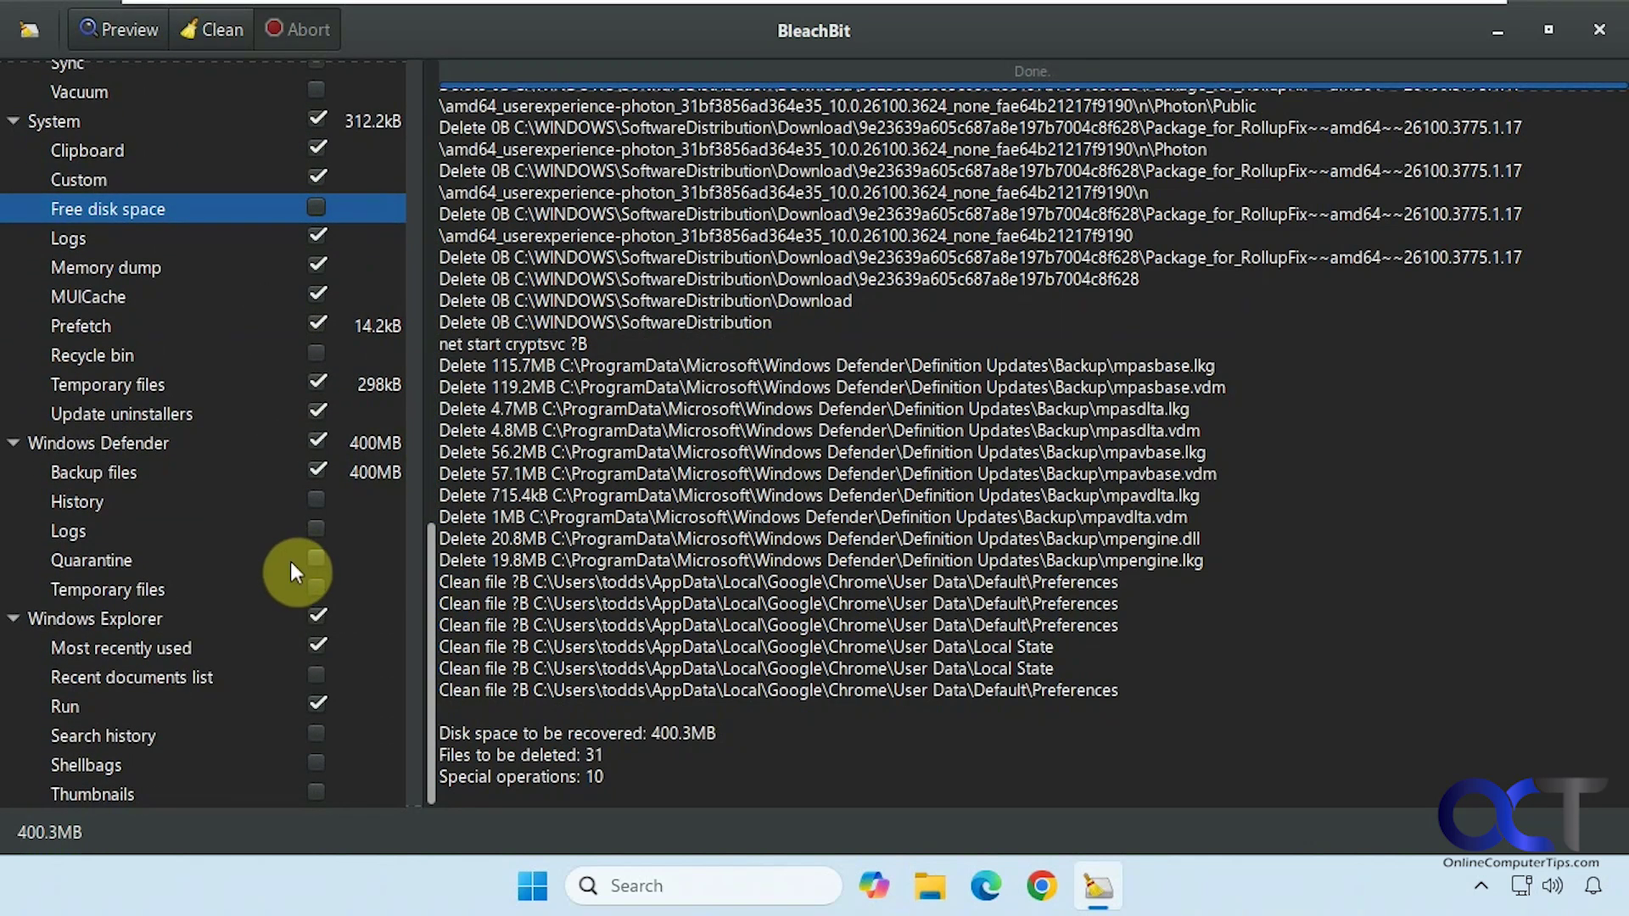